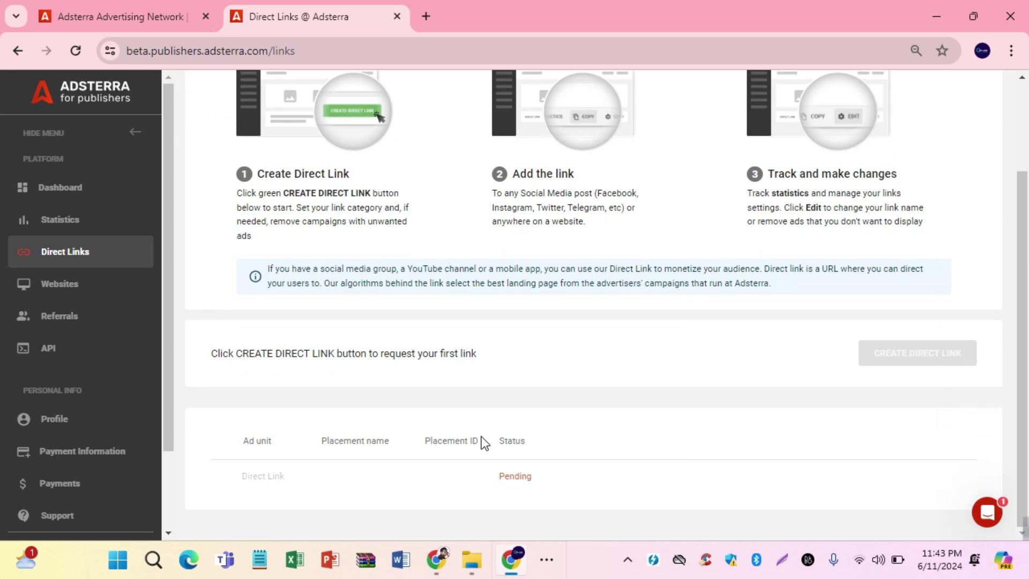
# Step: Switch to the Blogger post editor and add the post title "Pakistan vs Canada, 22nd Match Live" as the post's labels
pyautogui.scroll(2, 482, 439)
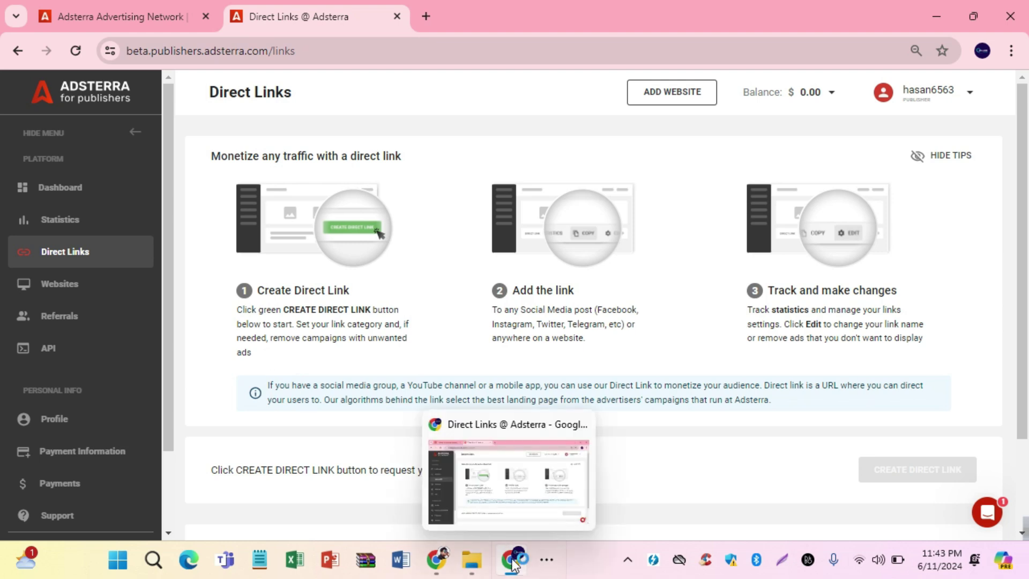
pyautogui.click(437, 559)
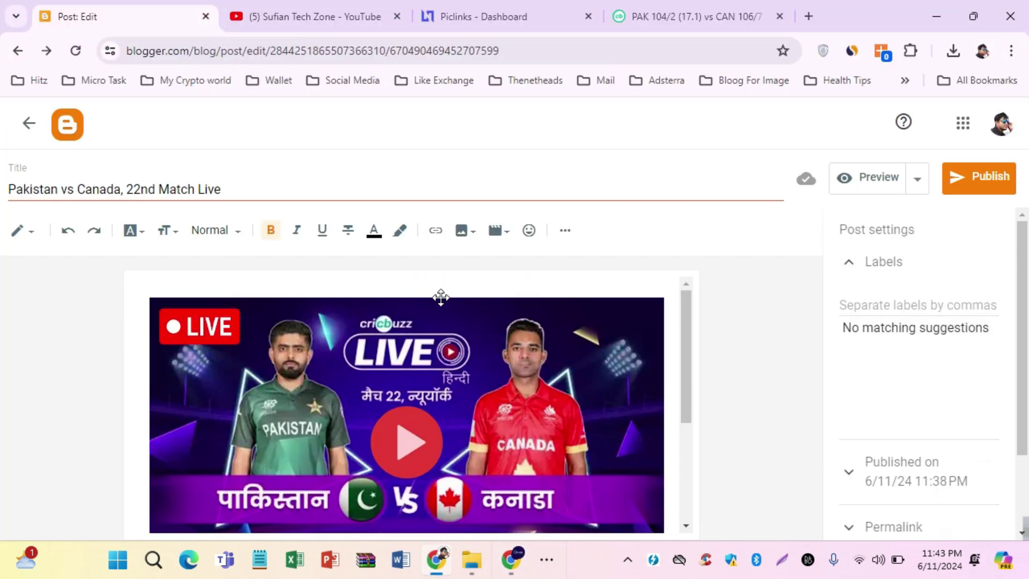
pyautogui.click(915, 306)
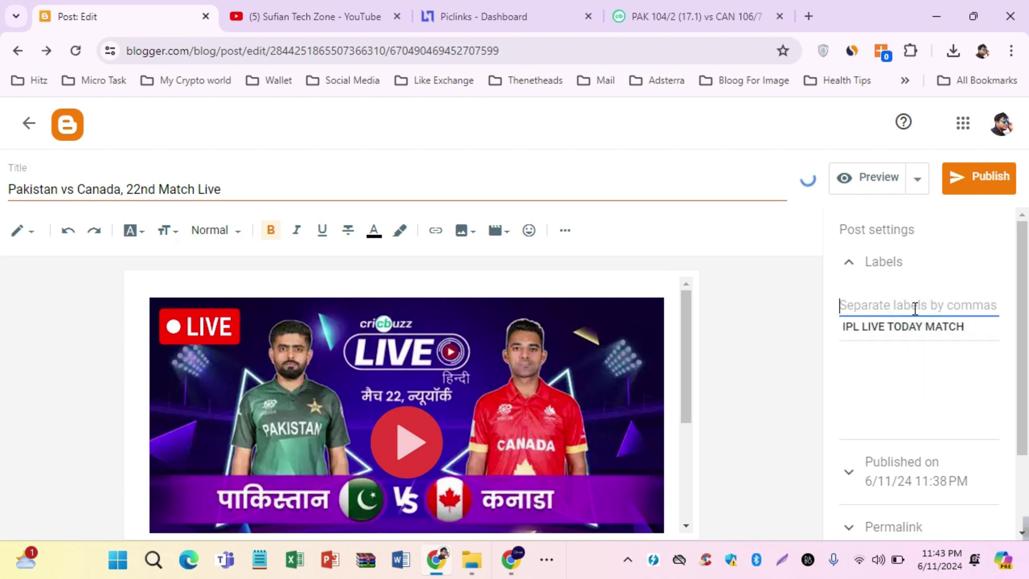
pyautogui.tripleClick(138, 192)
pyautogui.rightClick(139, 192)
pyautogui.click(209, 268)
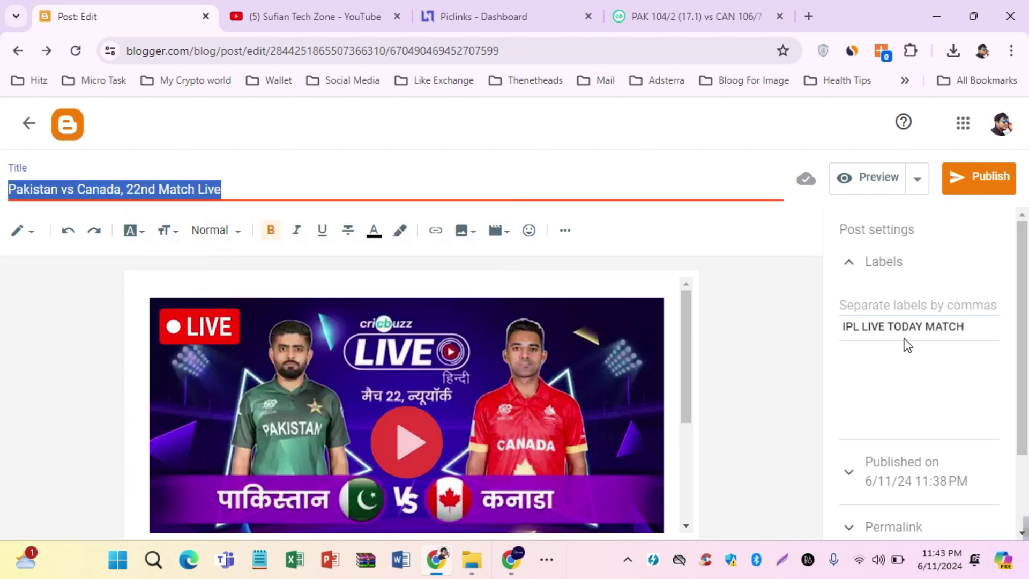
pyautogui.click(883, 305)
pyautogui.hotkey('ctrl', 'v')
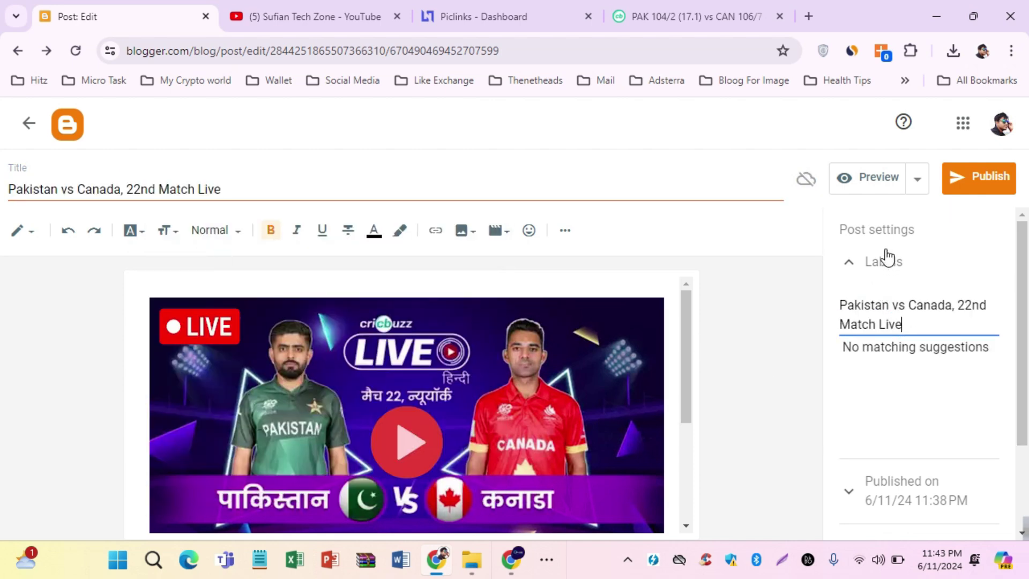
pyautogui.click(887, 268)
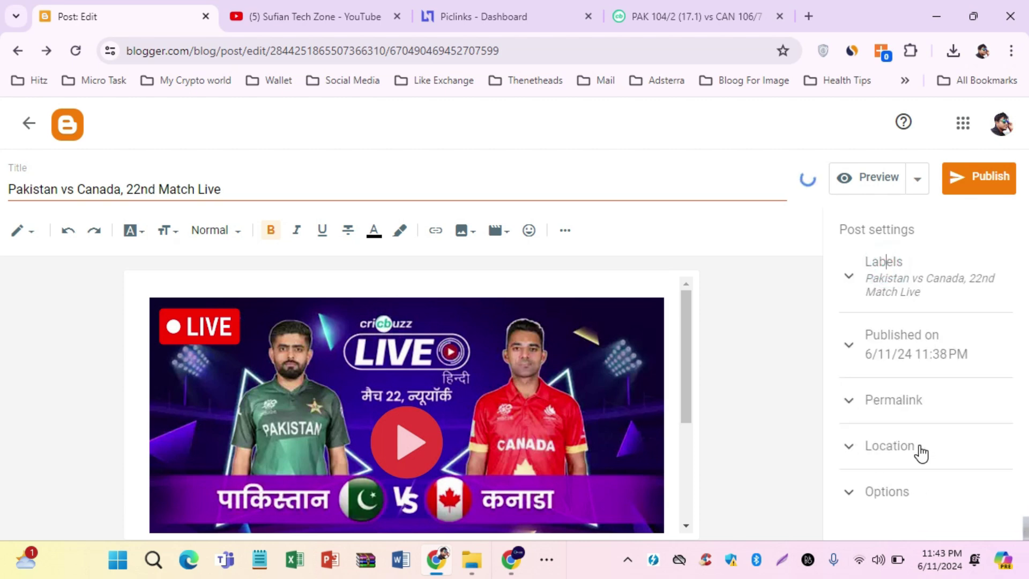
# Step: Review the post's Location and Options settings
pyautogui.click(887, 450)
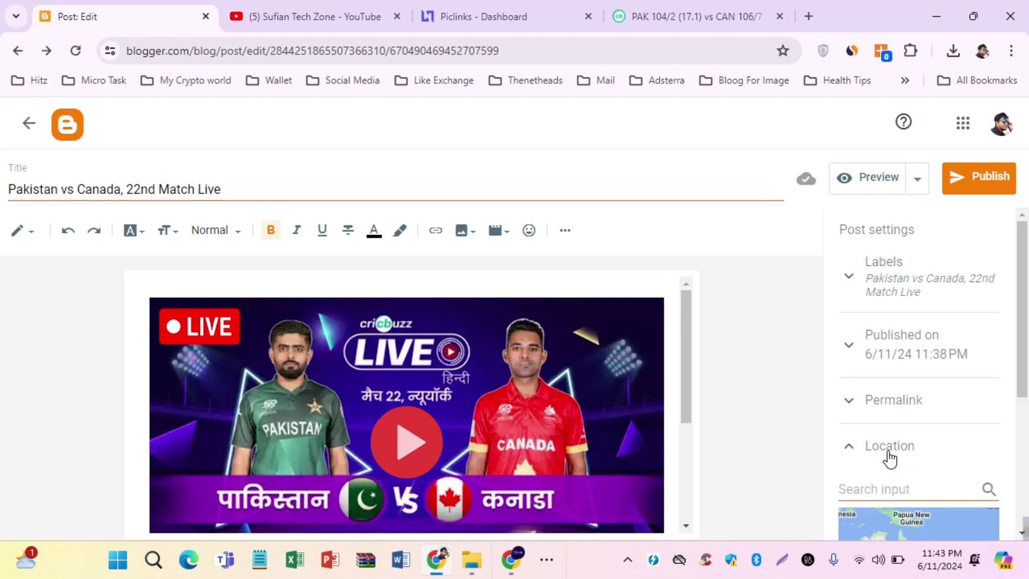
pyautogui.scroll(-5, 888, 459)
pyautogui.scroll(2, 886, 363)
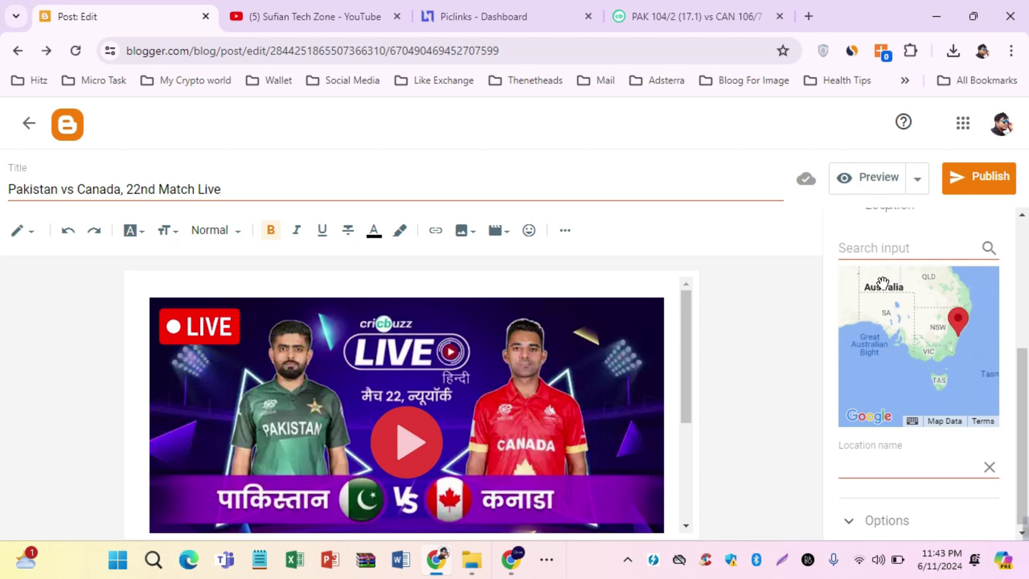
pyautogui.scroll(2, 1023, 390)
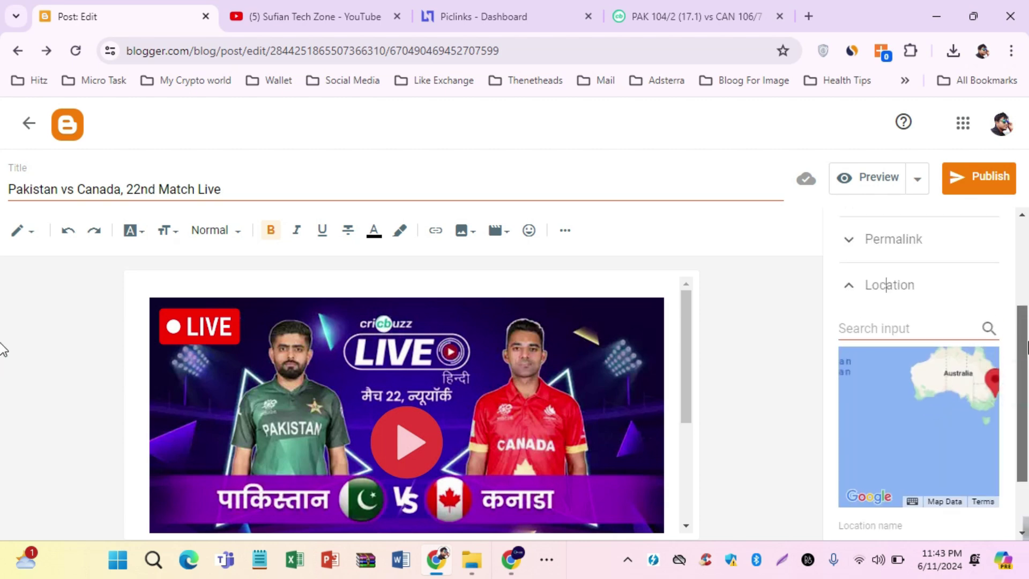
pyautogui.click(868, 290)
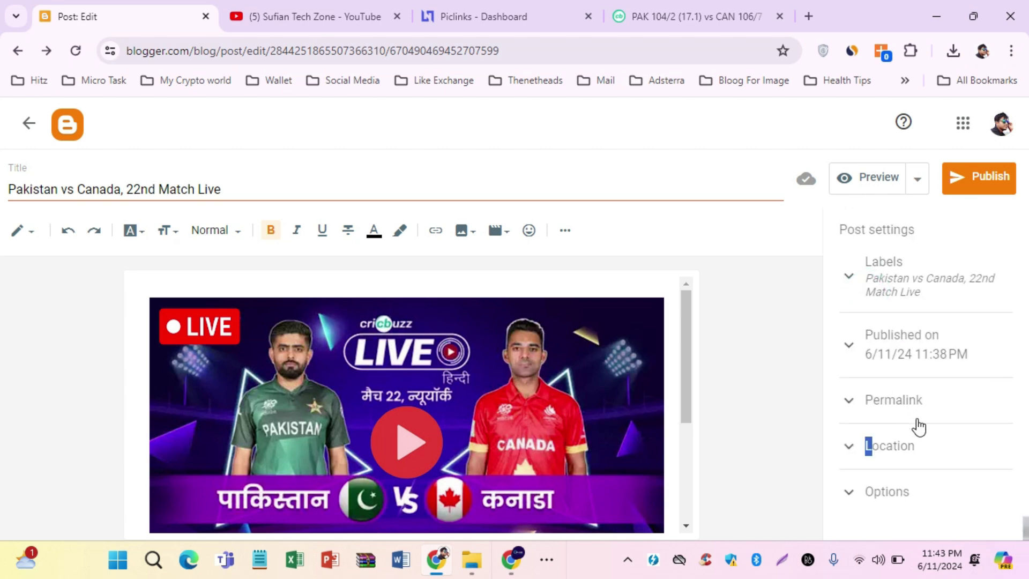
pyautogui.click(905, 493)
pyautogui.click(905, 416)
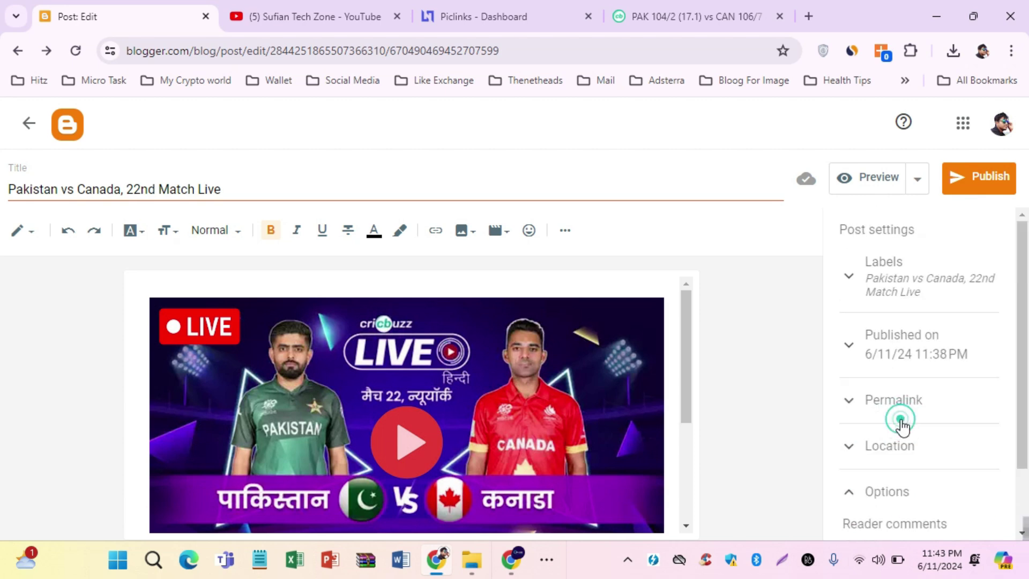
# Step: Publish the "Pakistan vs Canada, 22nd Match Live" post and confirm the publication
pyautogui.scroll(-3, 552, 410)
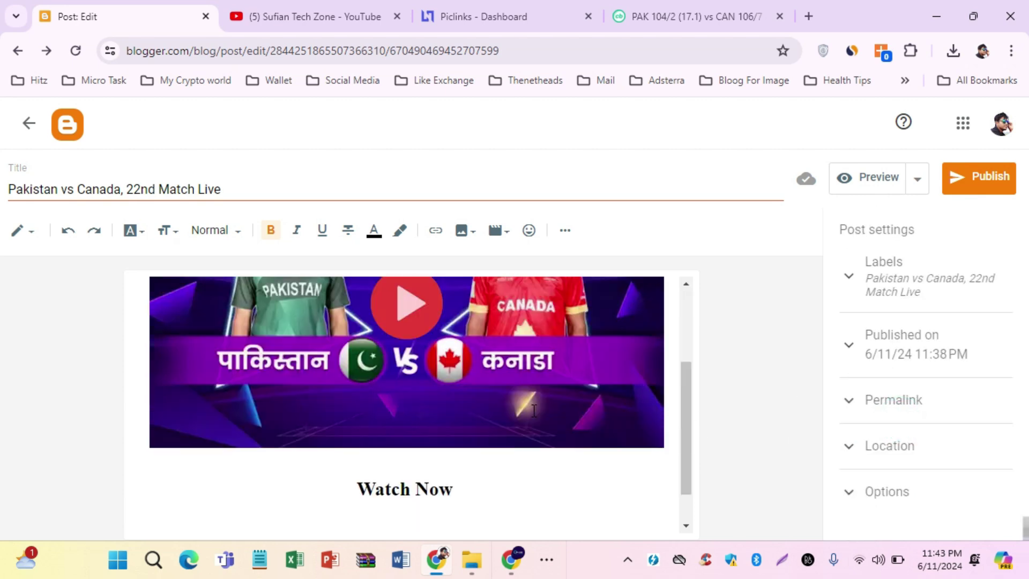
pyautogui.click(475, 439)
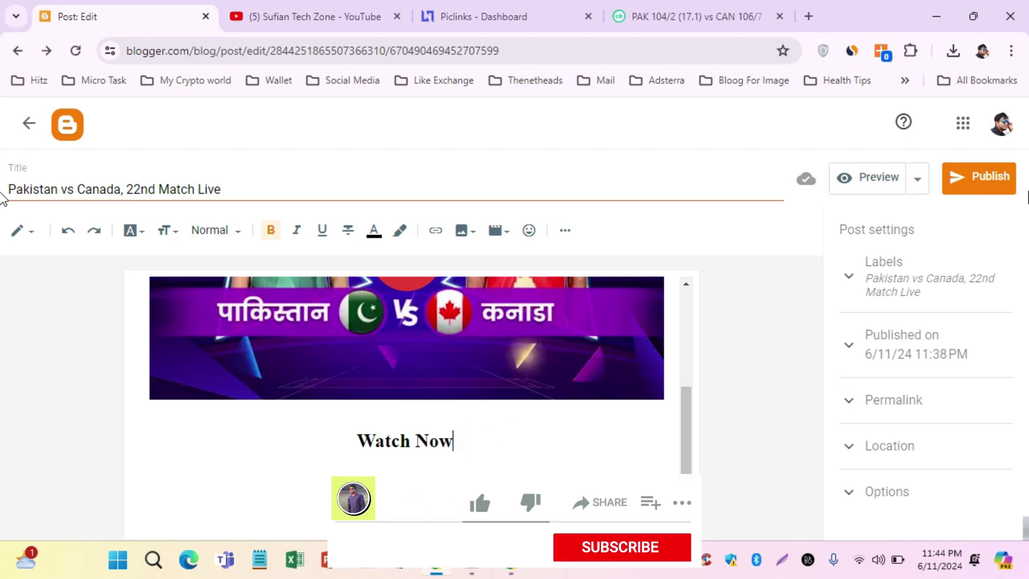
pyautogui.click(989, 180)
pyautogui.click(577, 357)
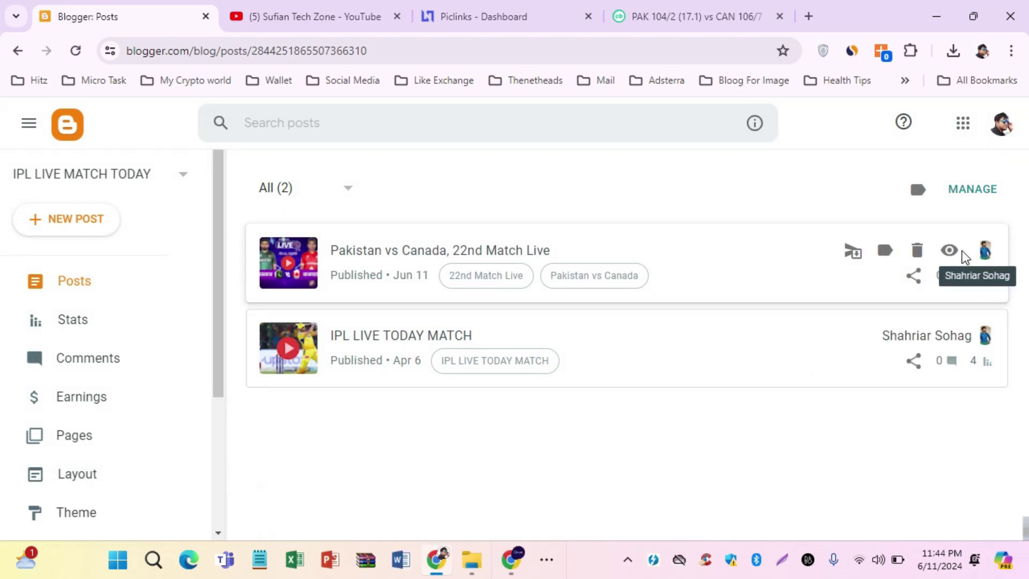
# Step: View the published Pakistan vs Canada post and examine its title, match image and the two "Watch Now" lines
pyautogui.click(949, 250)
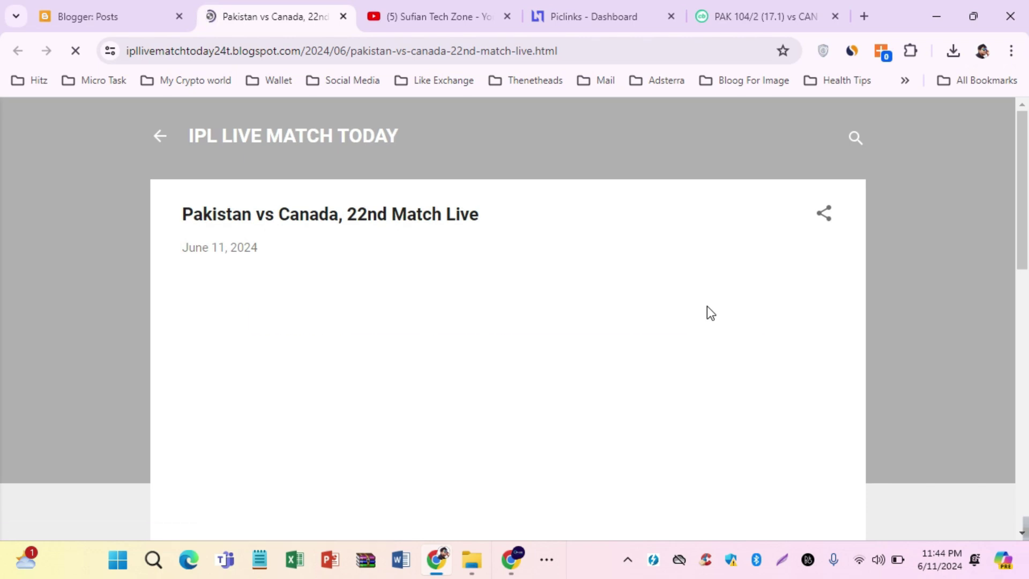
pyautogui.scroll(-10, 706, 306)
pyautogui.scroll(6, 706, 307)
pyautogui.scroll(3, 706, 304)
pyautogui.scroll(-6, 704, 308)
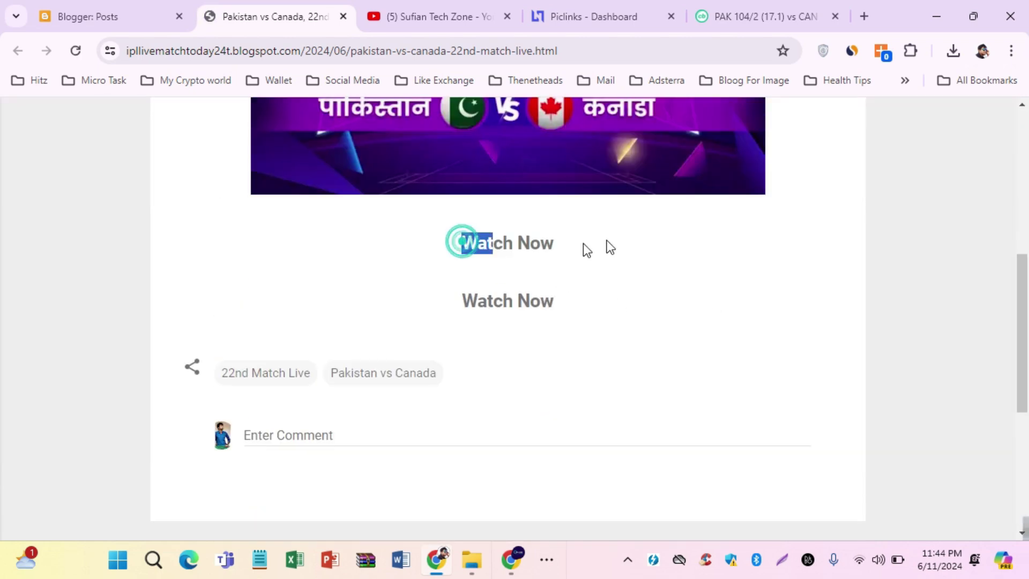
pyautogui.moveTo(607, 240); pyautogui.dragTo(523, 268)
pyautogui.moveTo(466, 301); pyautogui.dragTo(685, 318)
pyautogui.scroll(8, 809, 351)
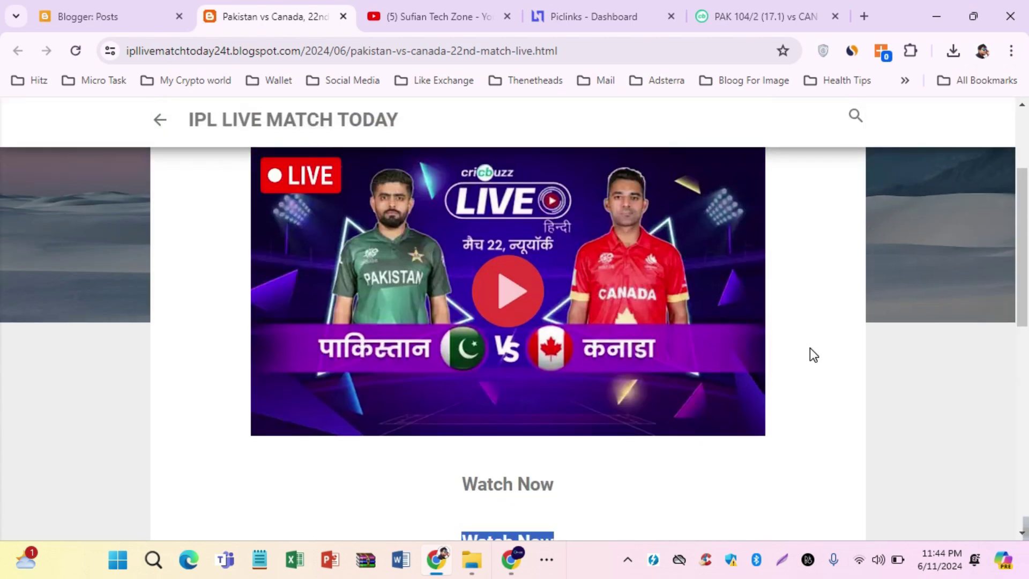
pyautogui.scroll(-9, 804, 343)
pyautogui.scroll(9, 502, 318)
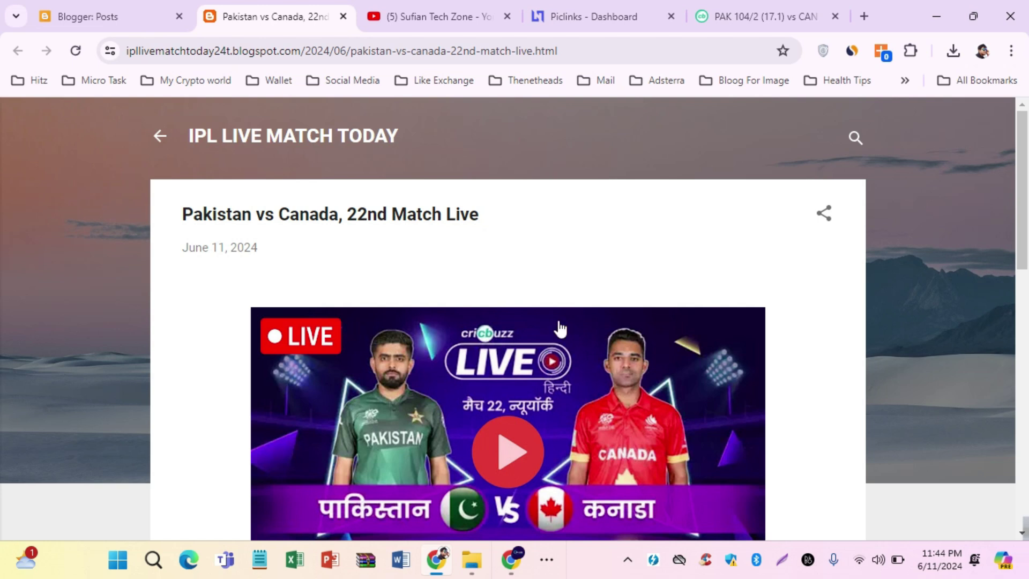
pyautogui.scroll(-9, 565, 312)
pyautogui.scroll(9, 568, 318)
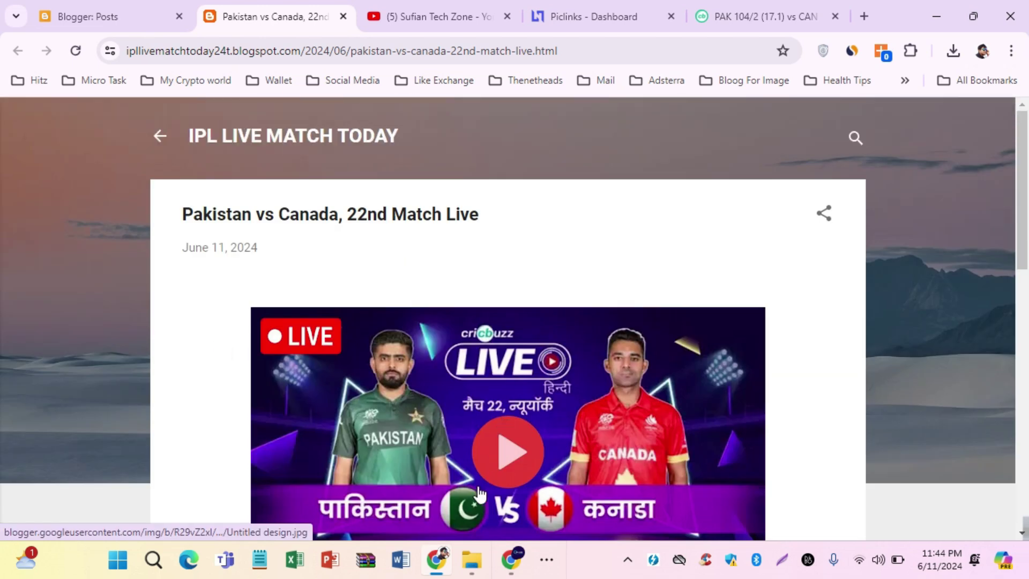
# Step: Switch to the Adsterra Direct Links page, reload it and copy the DirectLink_1 URL
pyautogui.moveTo(515, 566)
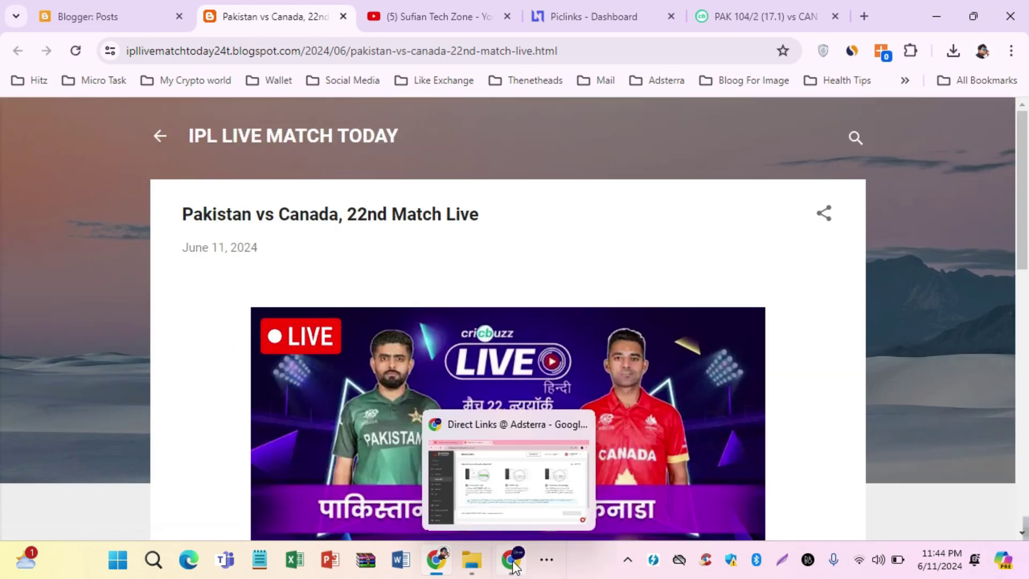
pyautogui.click(549, 565)
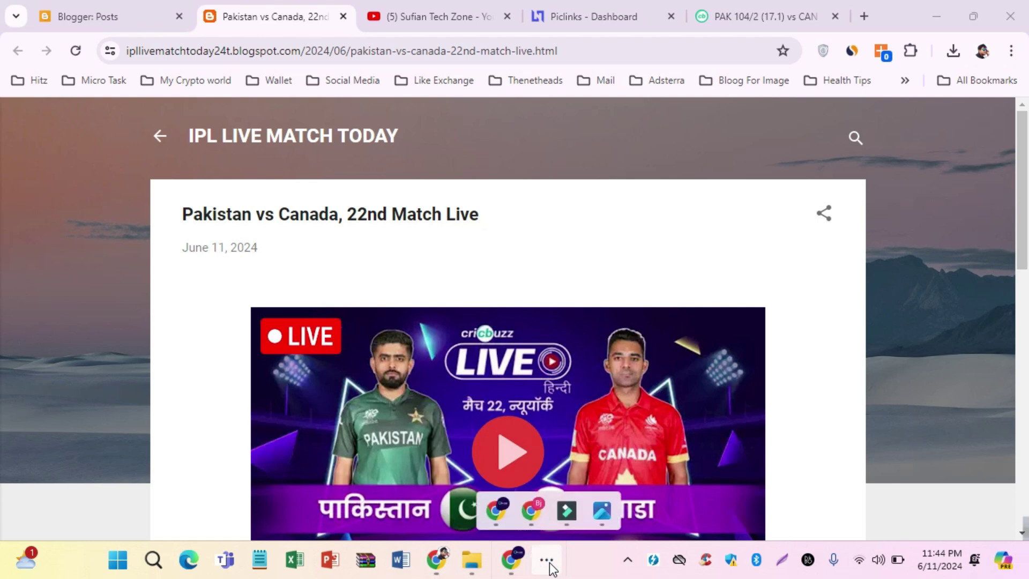
pyautogui.click(504, 513)
pyautogui.scroll(-2, 554, 427)
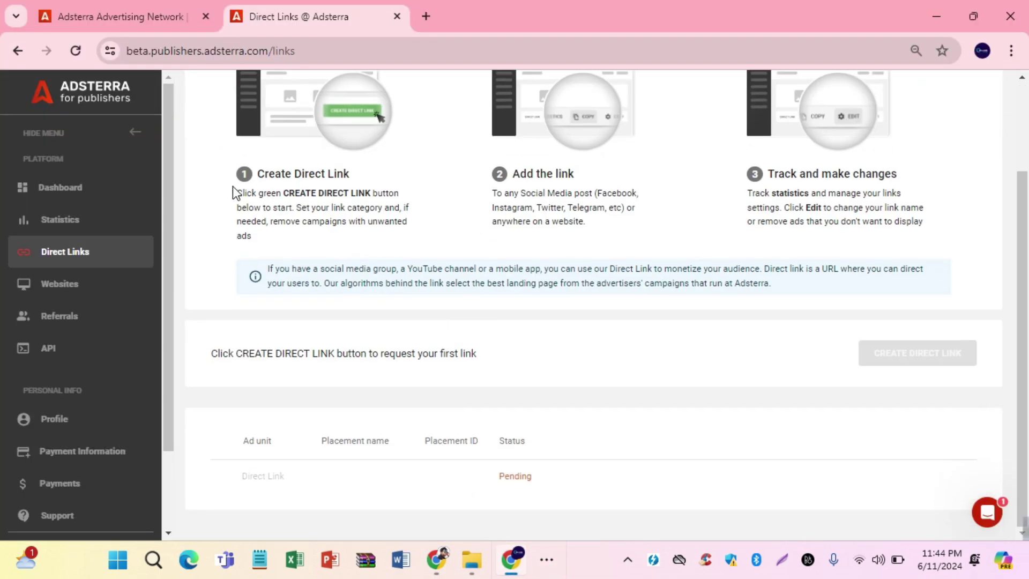
pyautogui.click(75, 56)
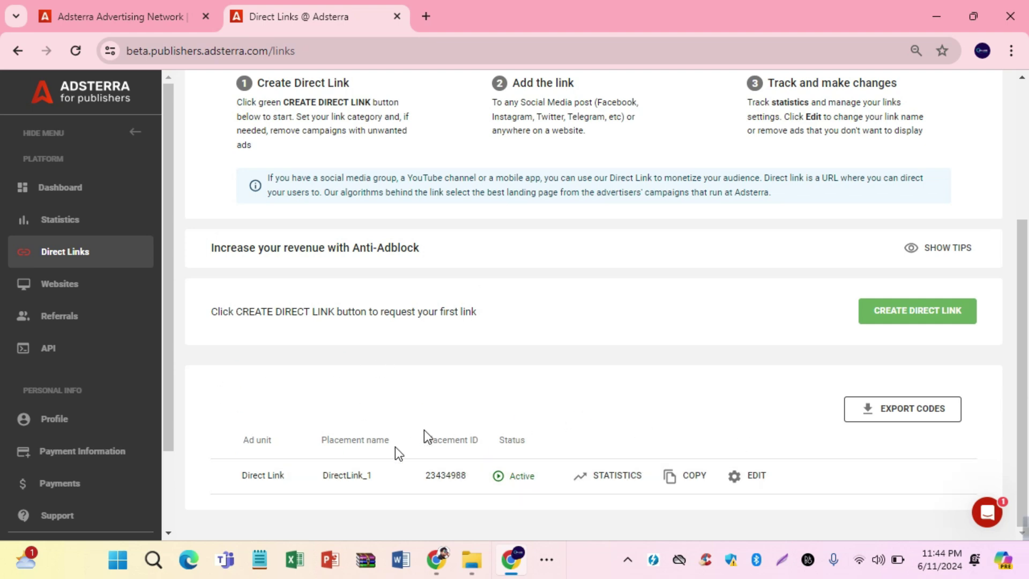
pyautogui.click(697, 480)
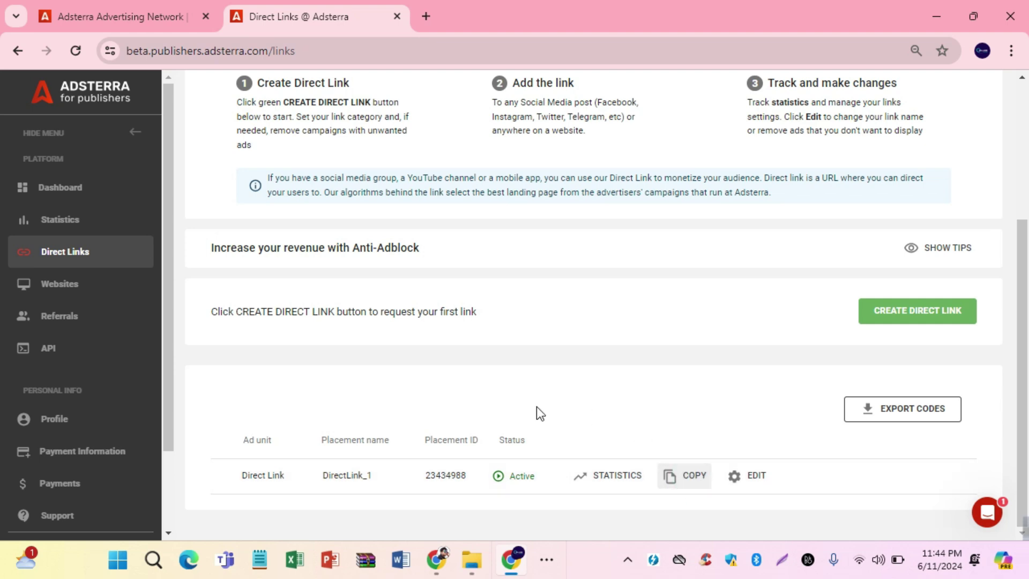
# Step: Return to the Blogger posts list and reopen the "Pakistan vs Canada, 22nd Match Live" post for editing
pyautogui.click(439, 566)
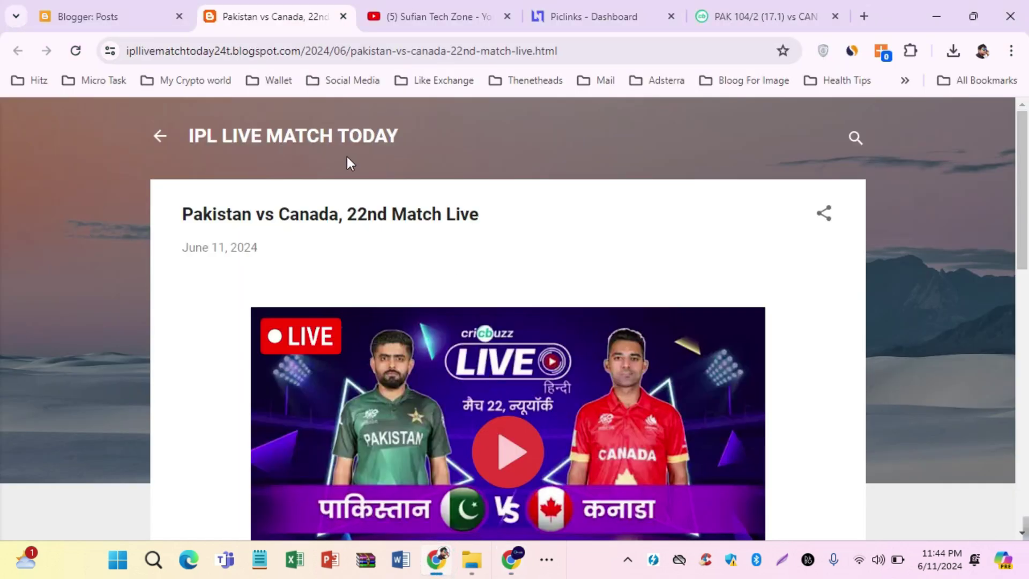
pyautogui.click(118, 2)
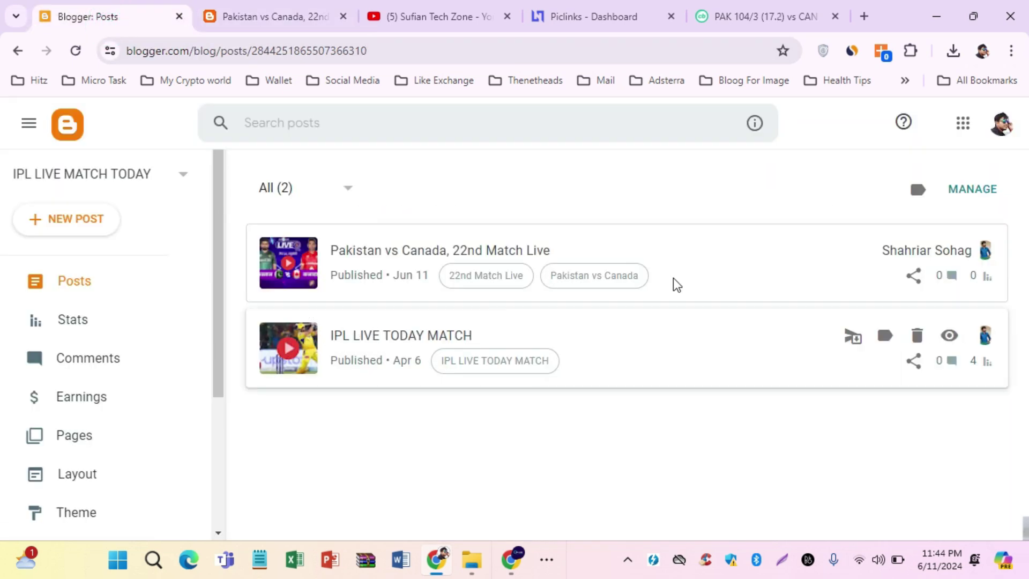
pyautogui.click(662, 262)
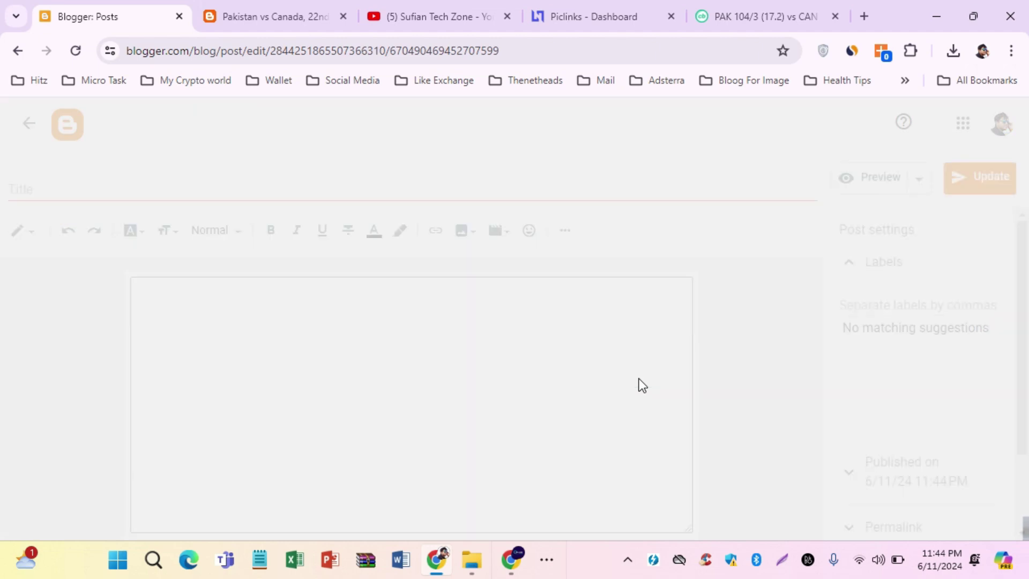
# Step: Link the first "Watch Now" text below the image to the copied Adsterra direct link, opening in a new window
pyautogui.scroll(-3, 518, 432)
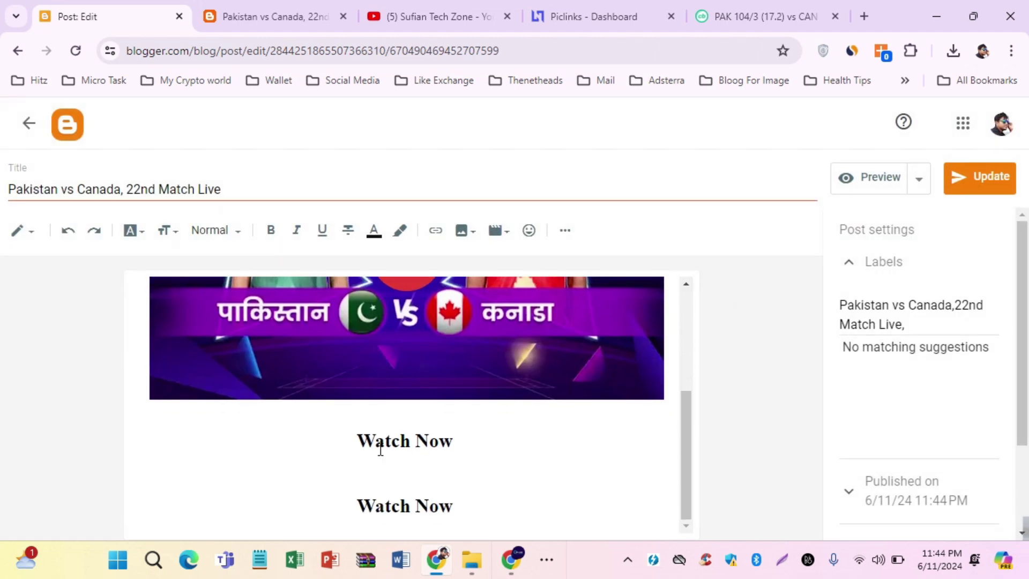
pyautogui.moveTo(359, 441); pyautogui.dragTo(482, 443)
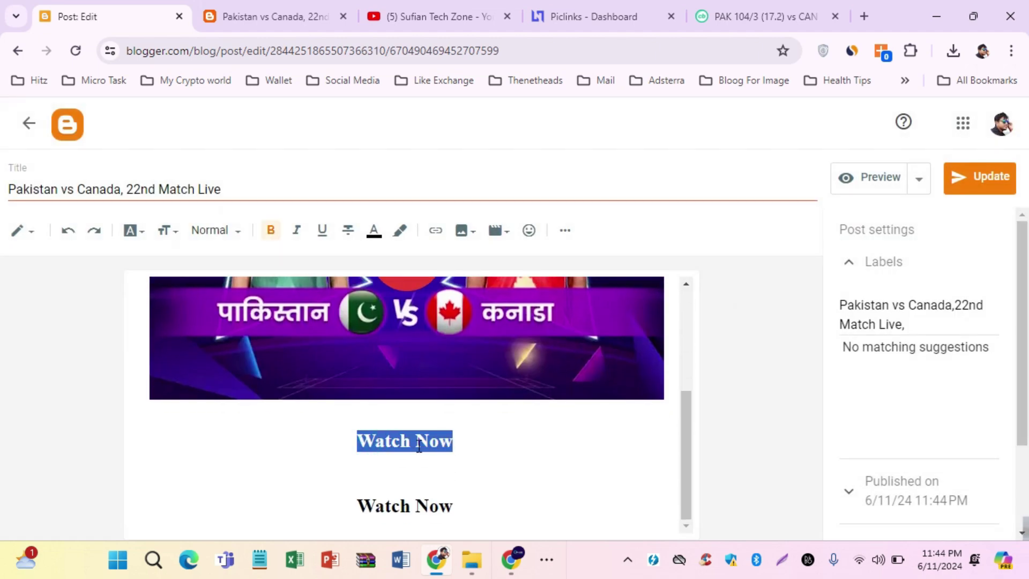
pyautogui.click(436, 235)
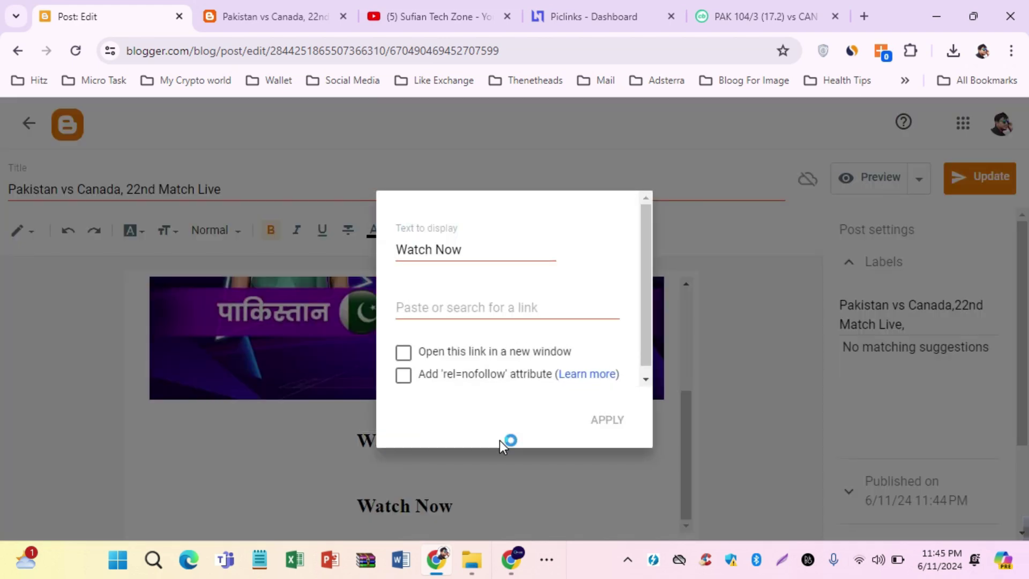
pyautogui.click(474, 311)
pyautogui.hotkey('ctrl', 'v')
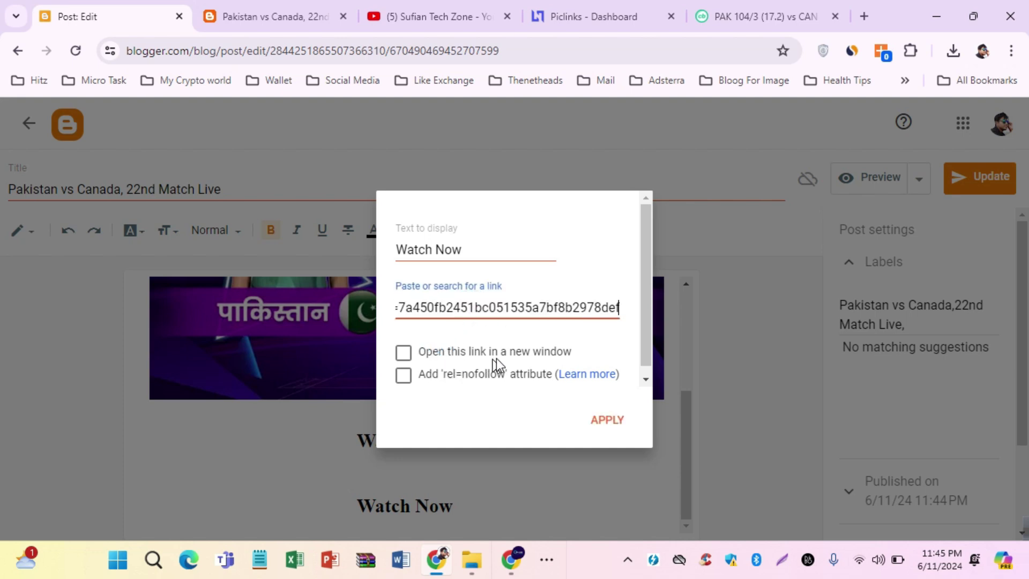
pyautogui.click(405, 357)
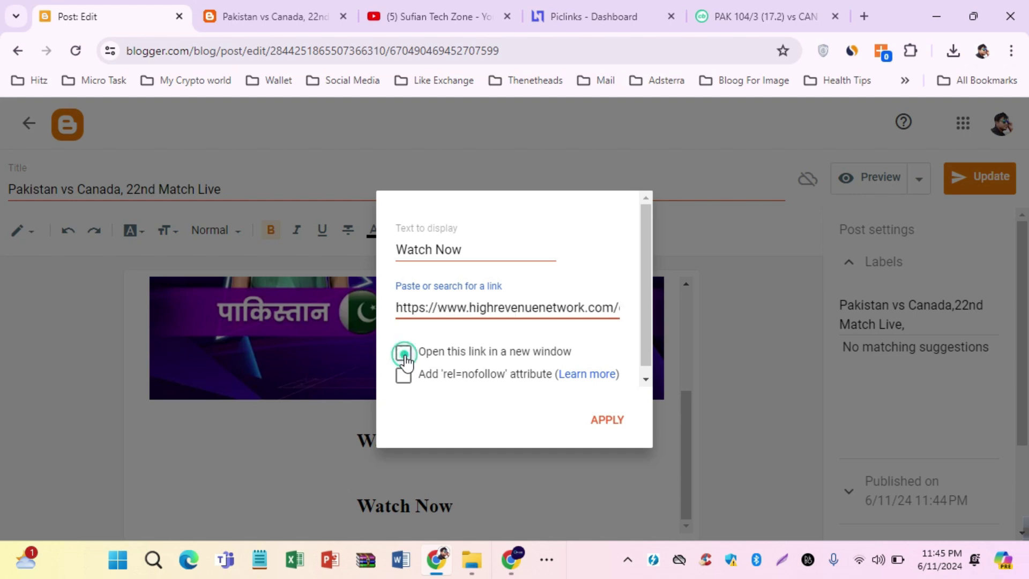
pyautogui.click(602, 419)
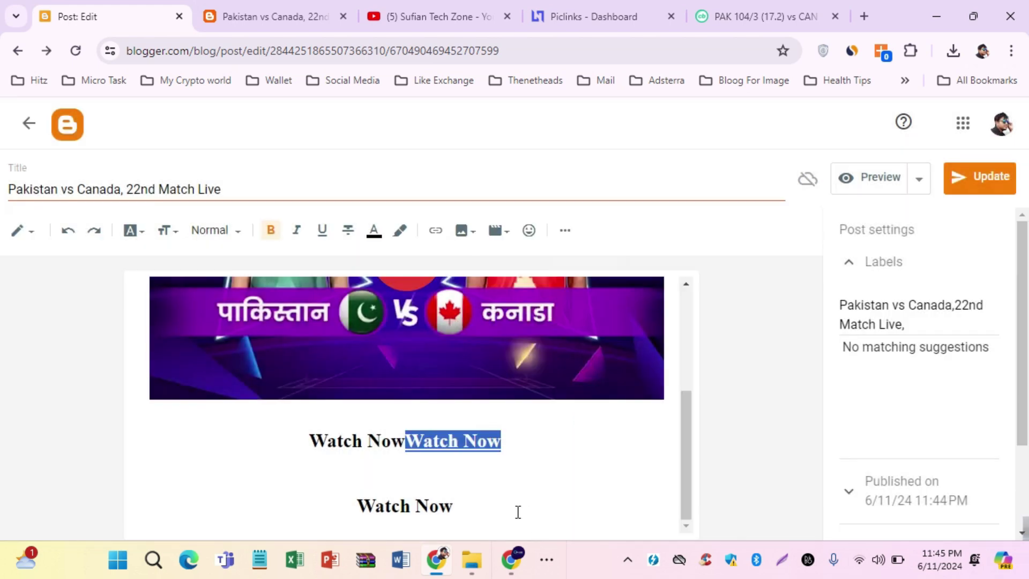
# Step: Delete the duplicate unlinked "Watch Now" text in front of the linked "Watch Now" below the image
pyautogui.click(518, 512)
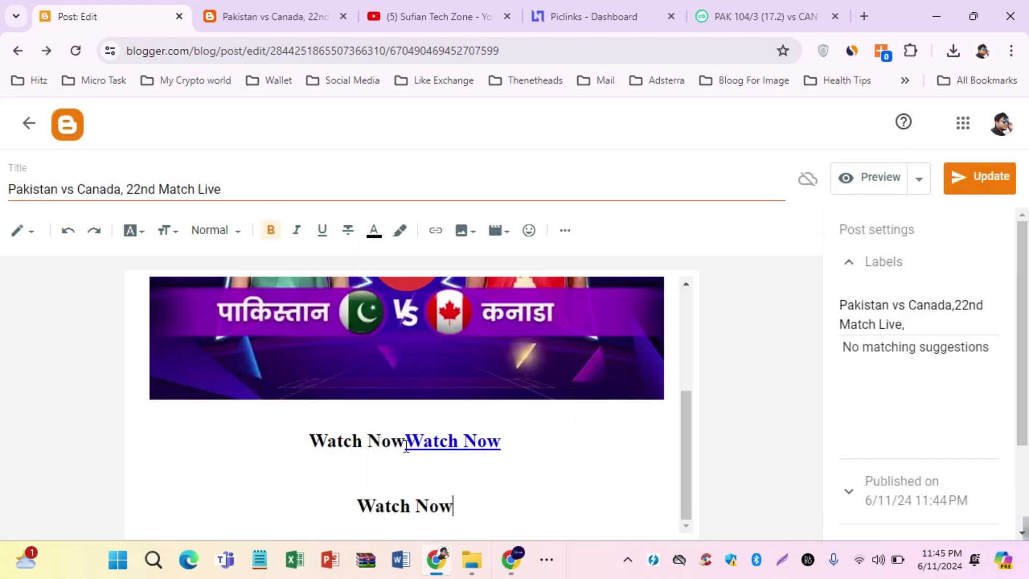
pyautogui.moveTo(406, 440); pyautogui.dragTo(325, 442)
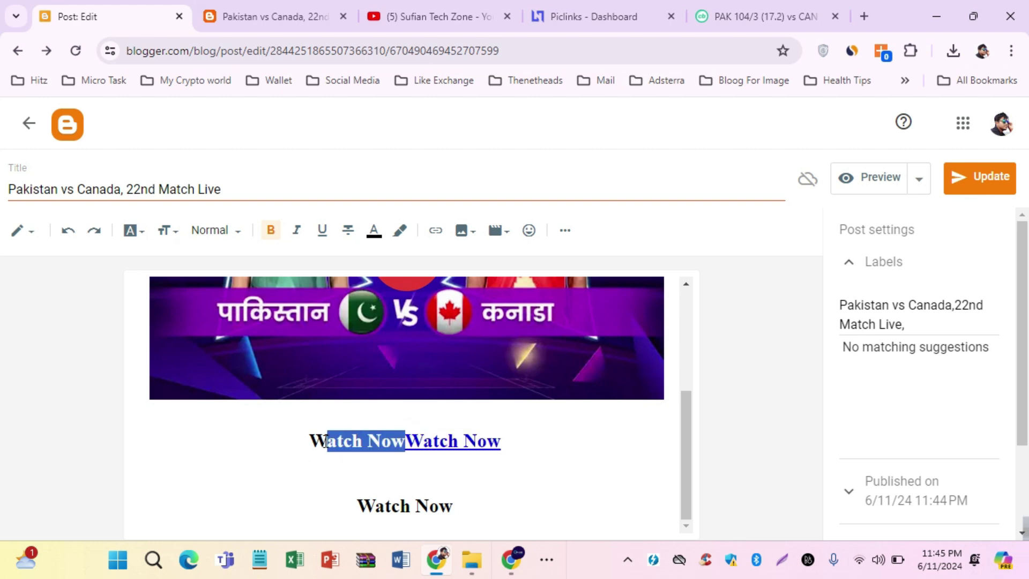
pyautogui.click(385, 443)
pyautogui.click(410, 443)
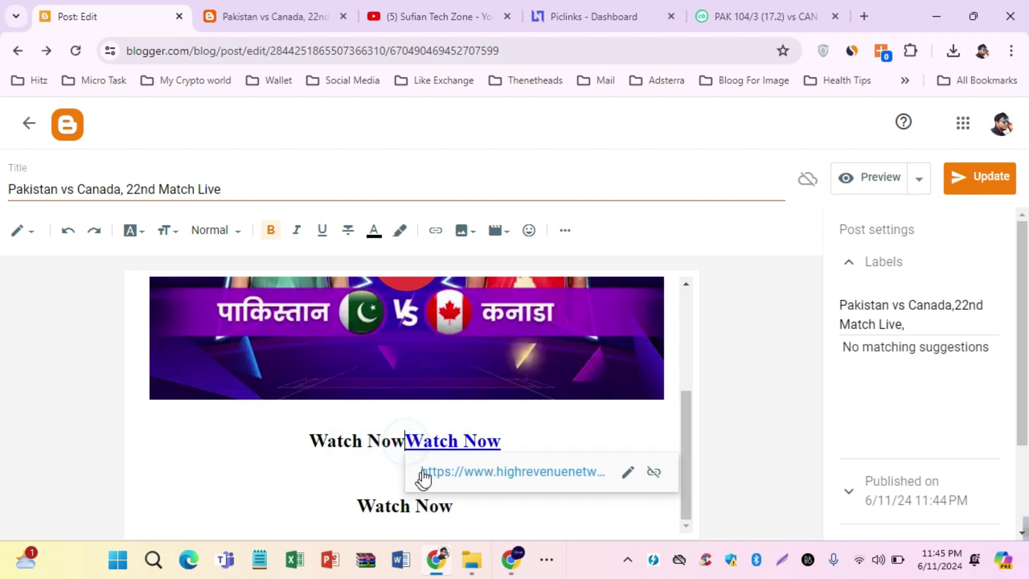
pyautogui.press('BackSpace')
pyautogui.press('BackSpace')
pyautogui.press('BackSpace')
pyautogui.press('BackSpace')
pyautogui.press('BackSpace')
pyautogui.press('BackSpace')
pyautogui.press('BackSpace')
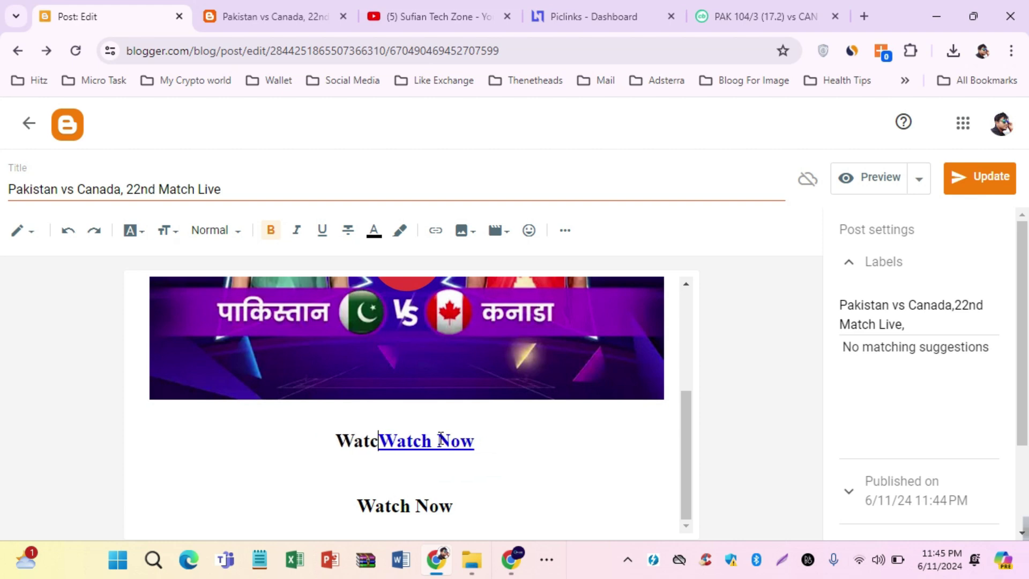
pyautogui.press('BackSpace')
pyautogui.press('BackSpace')
pyautogui.click(483, 445)
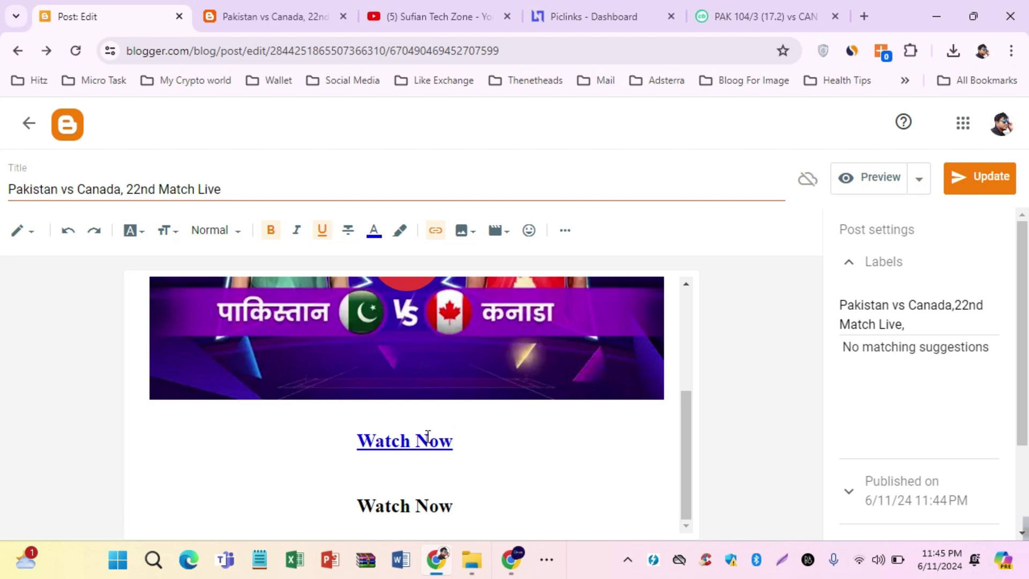
# Step: Update the published post with the linked "Watch Now" text and return to the posts list
pyautogui.click(474, 505)
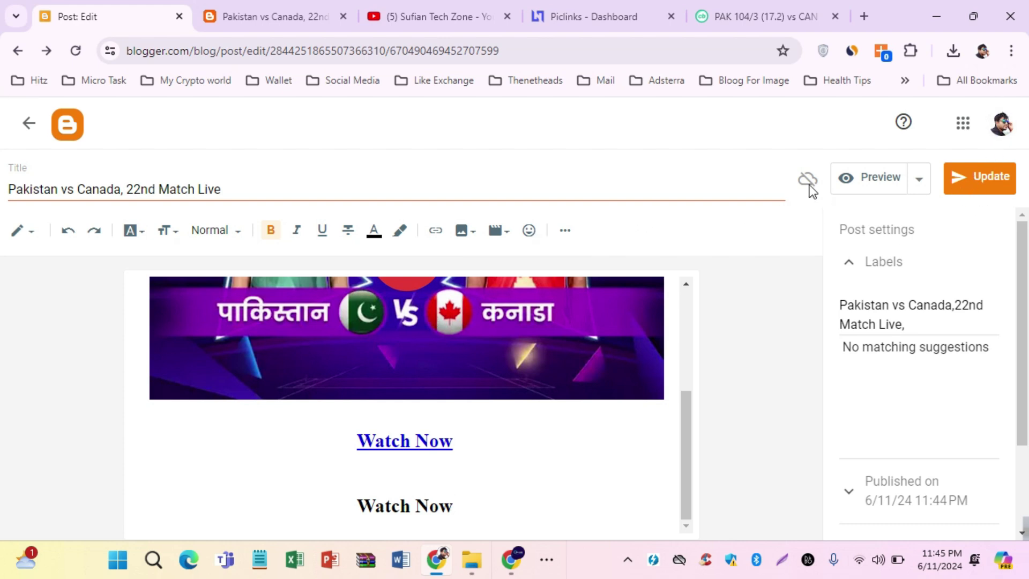
pyautogui.click(990, 185)
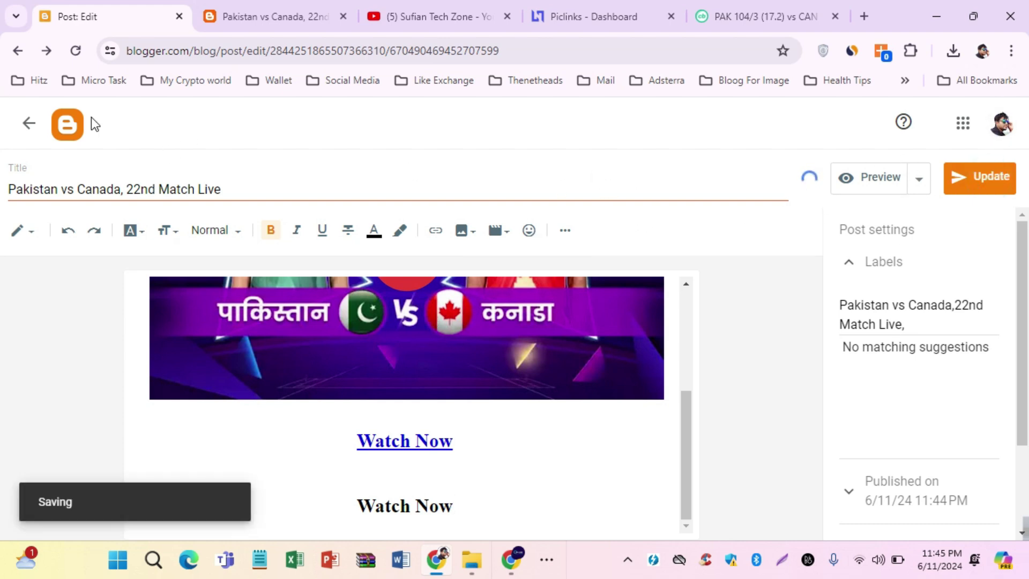
pyautogui.click(28, 124)
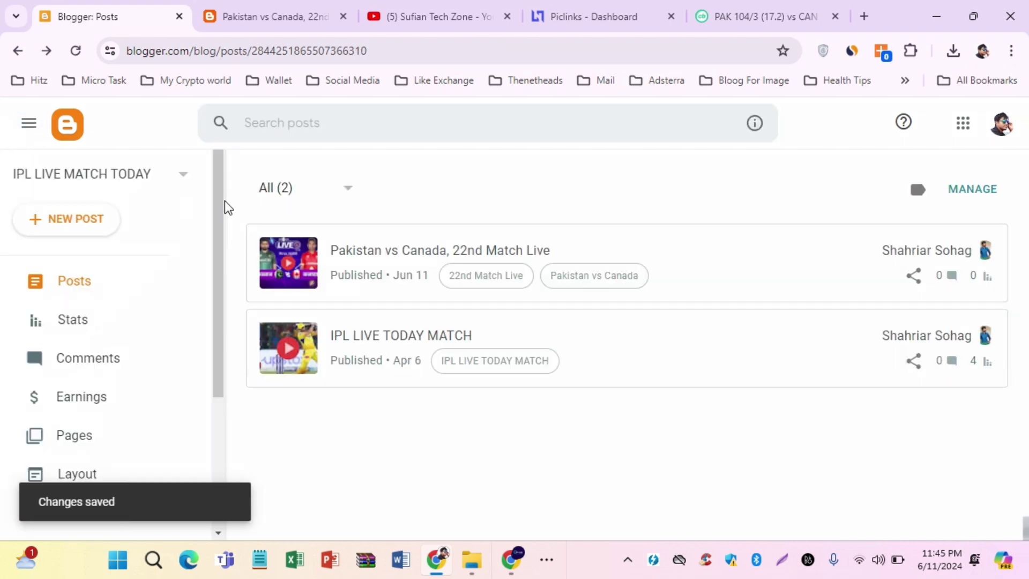
# Step: Open the home page of the IPL LIVE MATCH TODAY blog and copy its URL
pyautogui.click(255, 22)
pyautogui.click(263, 152)
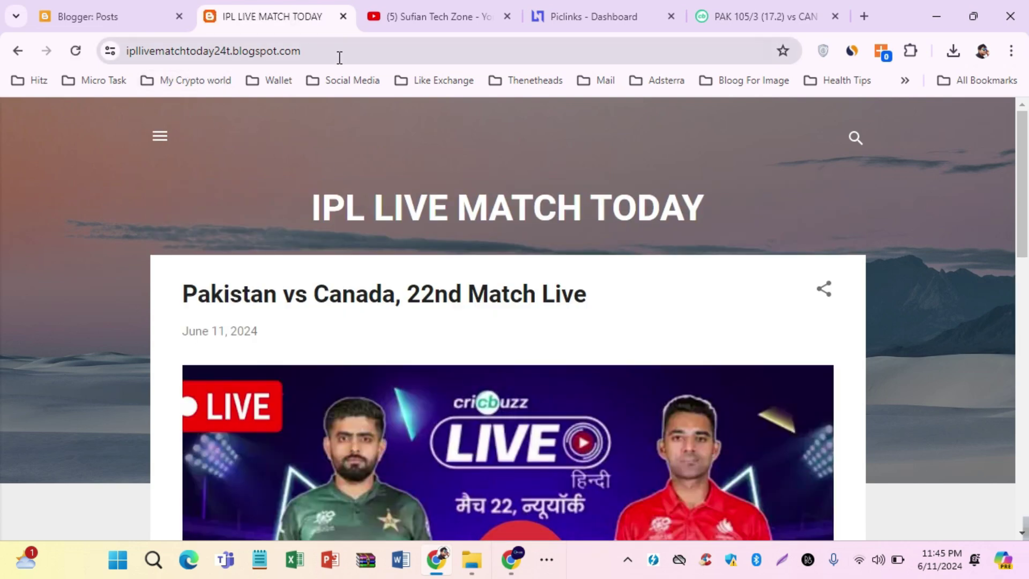
pyautogui.scroll(-1, 362, 276)
pyautogui.scroll(-10, 362, 276)
pyautogui.scroll(6, 362, 275)
pyautogui.scroll(5, 359, 268)
pyautogui.scroll(-5, 402, 272)
pyautogui.scroll(-8, 401, 268)
pyautogui.scroll(12, 401, 268)
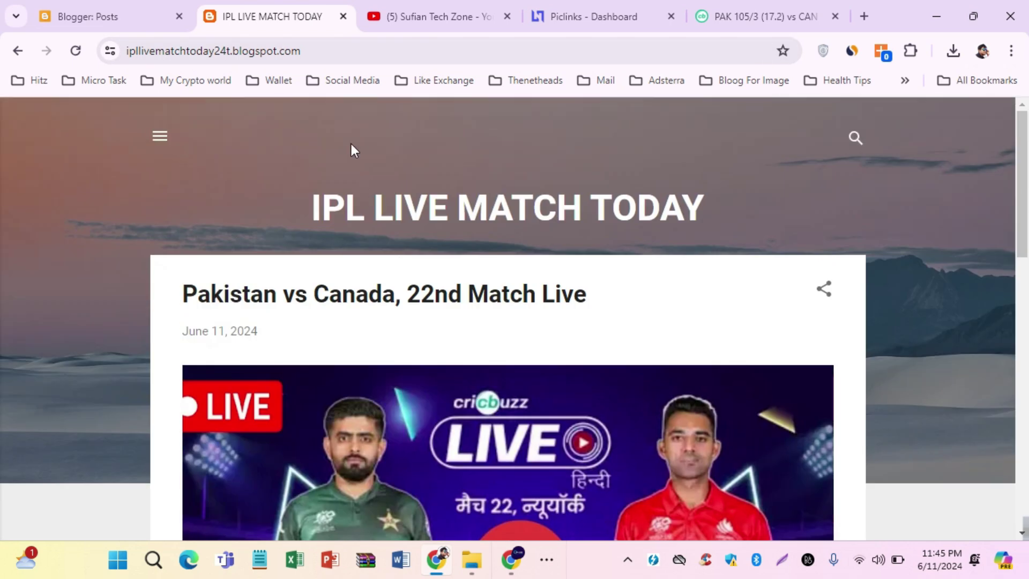
pyautogui.click(323, 59)
pyautogui.rightClick(322, 50)
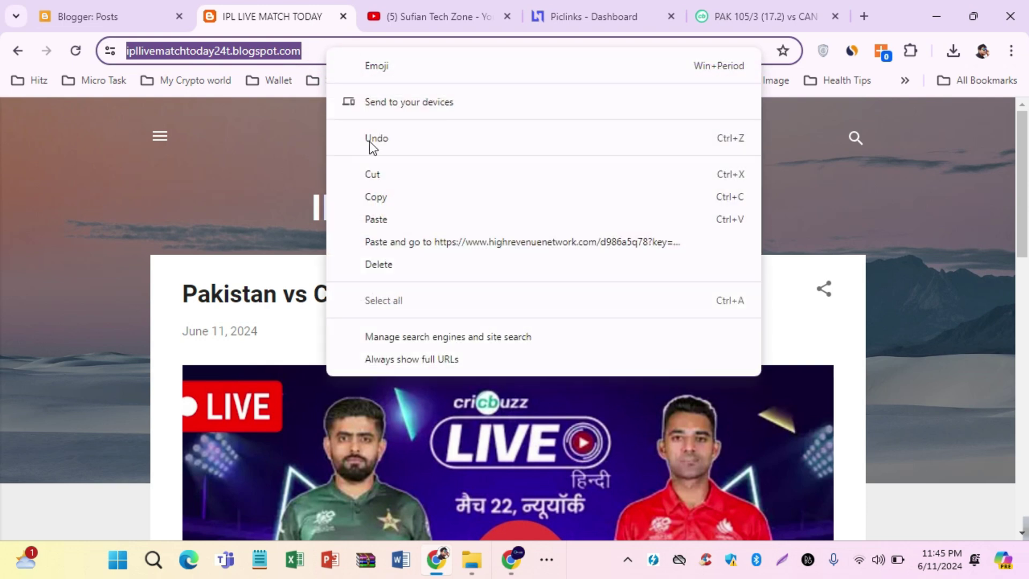
pyautogui.click(392, 198)
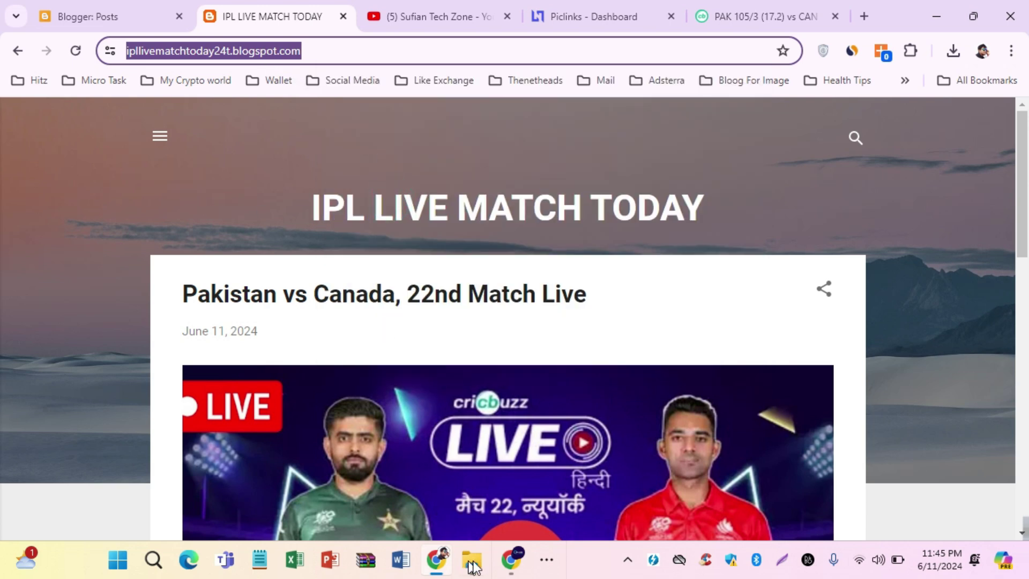
pyautogui.click(511, 559)
pyautogui.scroll(4, 385, 217)
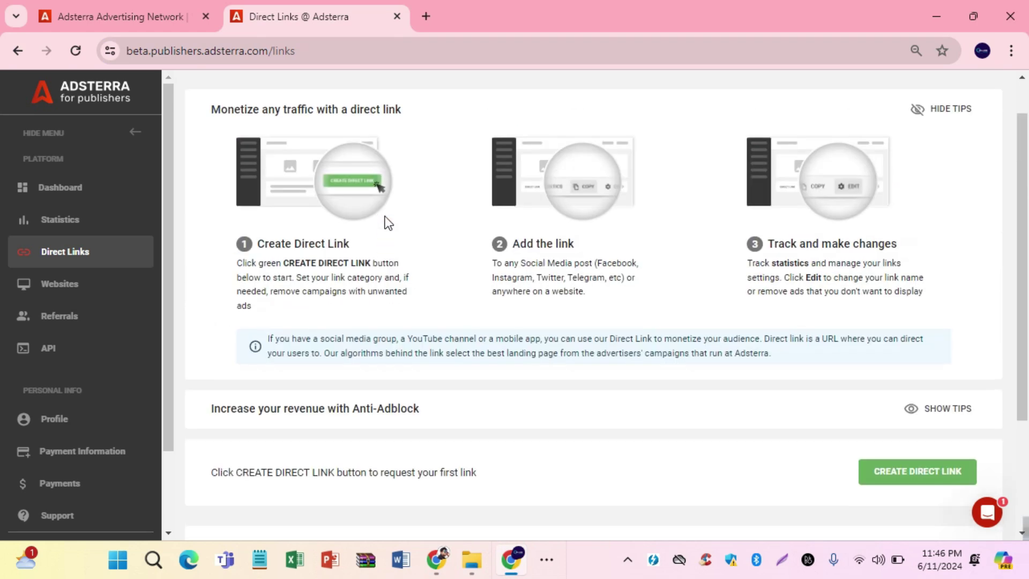
pyautogui.scroll(-2, 99, 317)
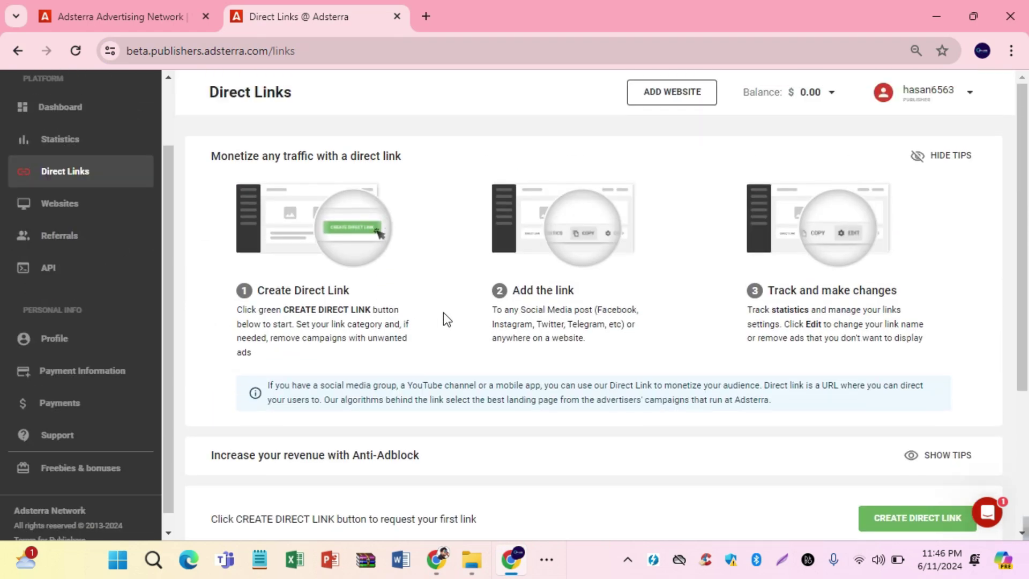
pyautogui.scroll(2, 143, 284)
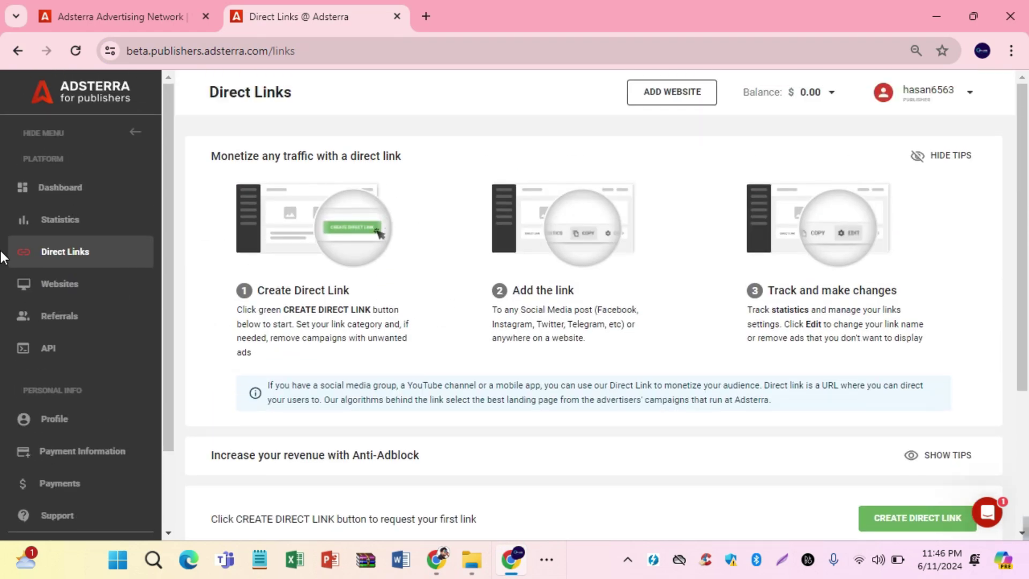
pyautogui.click(61, 284)
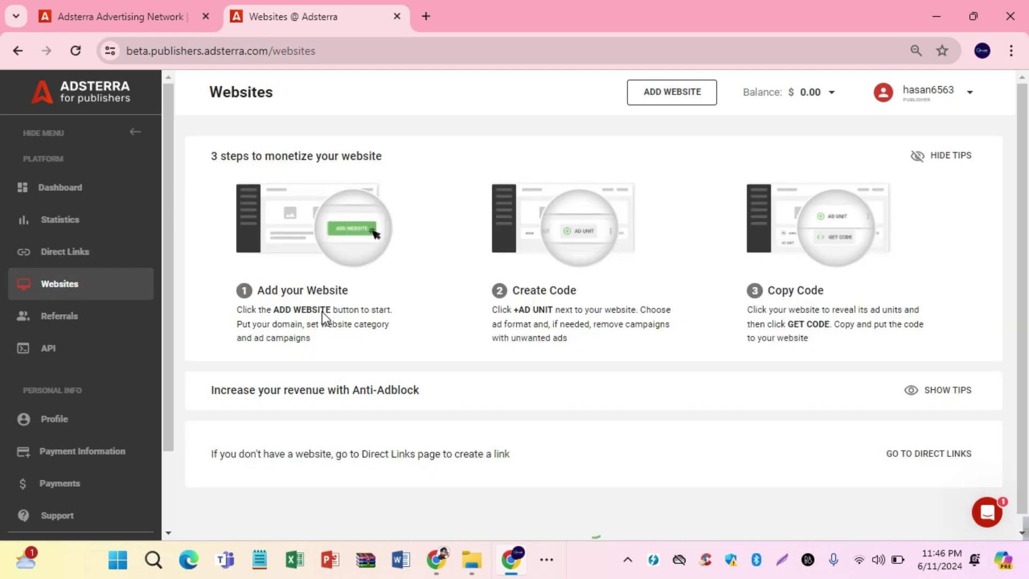
pyautogui.scroll(-1, 451, 370)
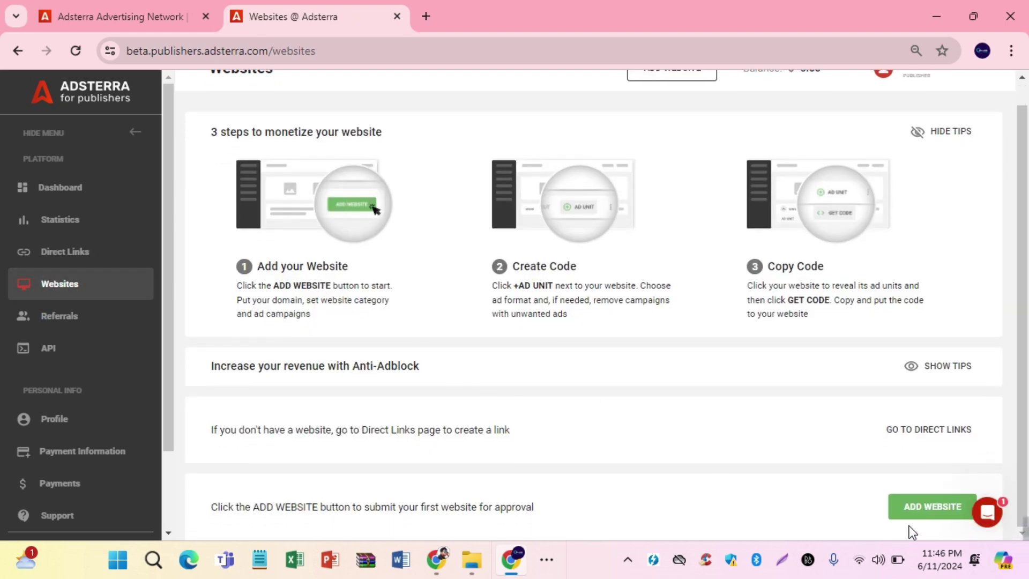
pyautogui.click(931, 507)
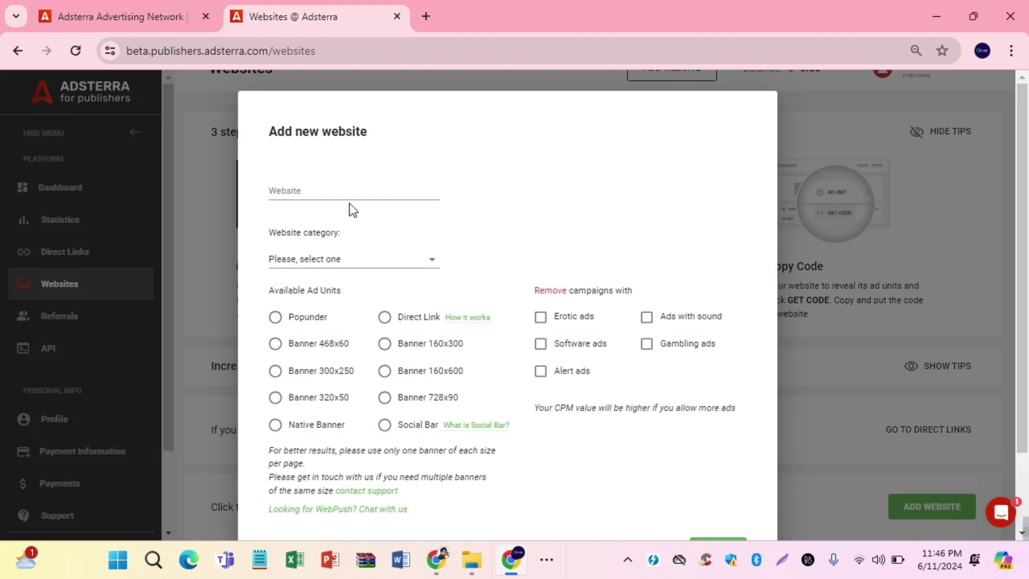
pyautogui.click(299, 197)
pyautogui.hotkey('ctrl', 'v')
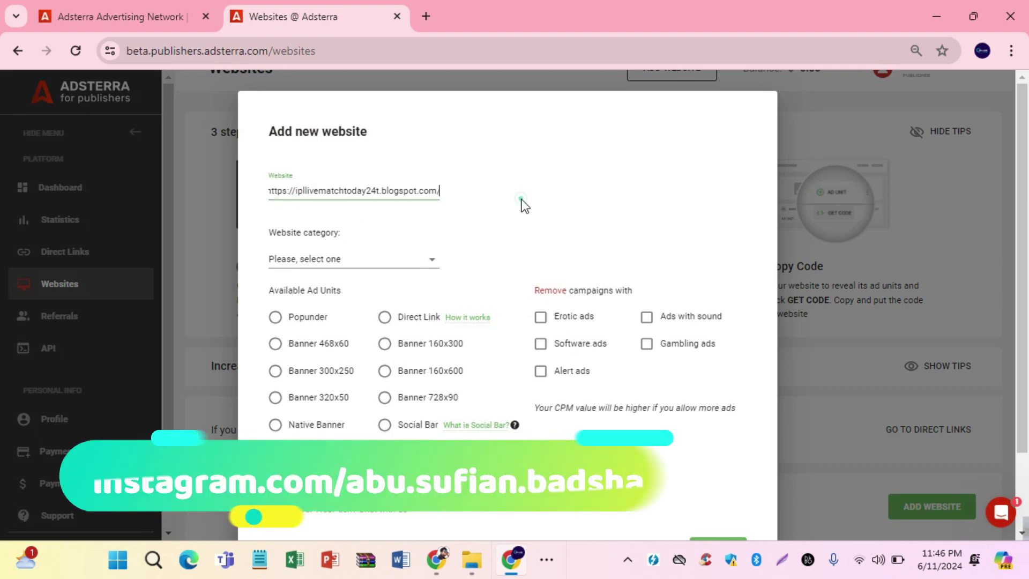
# Step: Set the new website's category to Sport Streaming
pyautogui.scroll(-2, 445, 204)
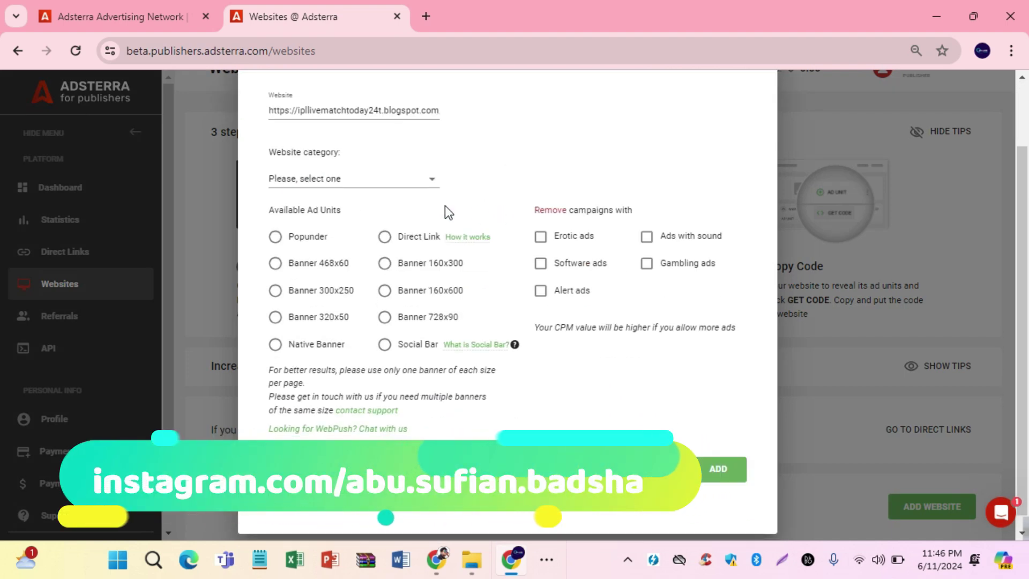
pyautogui.click(327, 181)
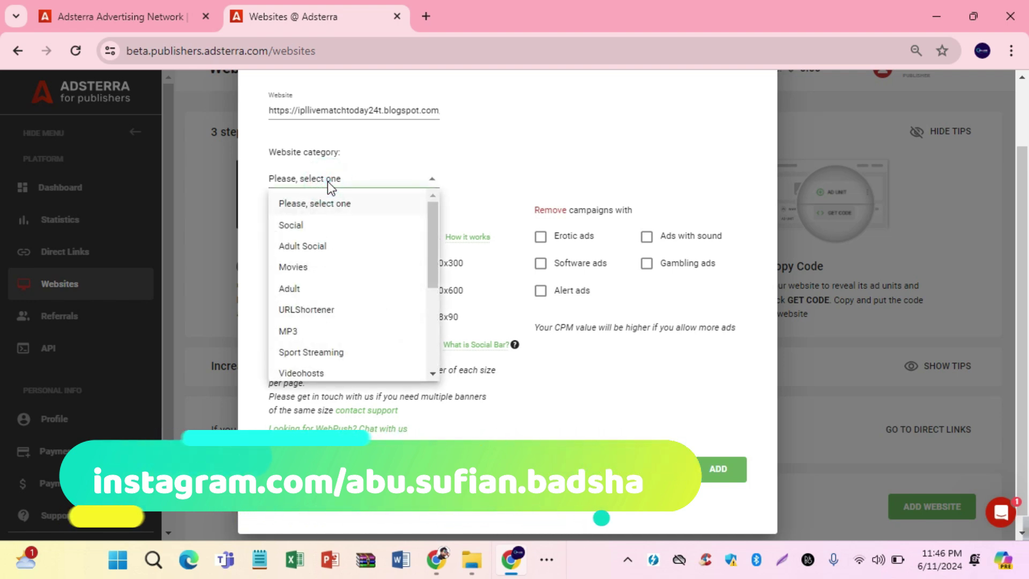
pyautogui.scroll(-3, 356, 294)
pyautogui.scroll(3, 355, 295)
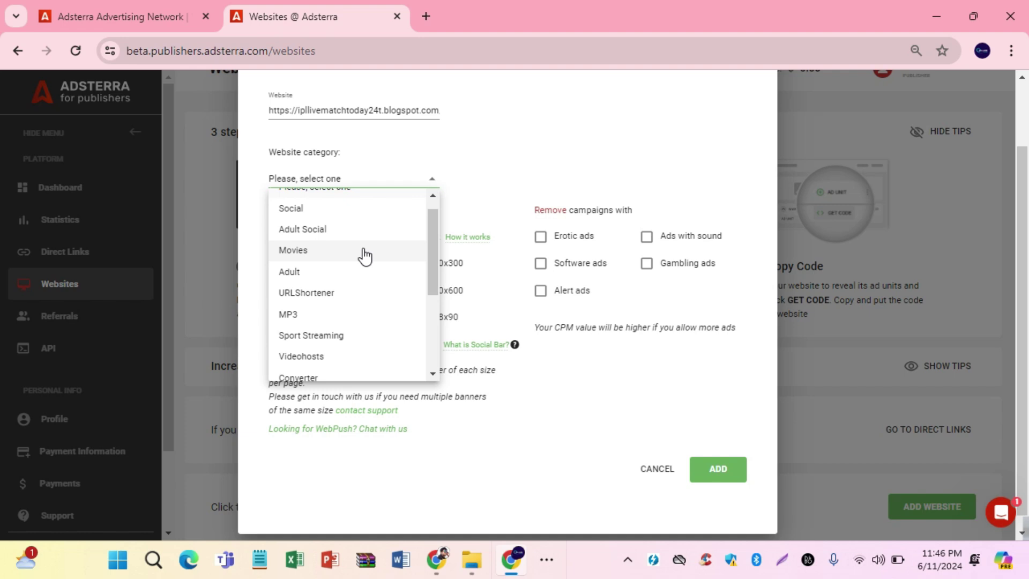
pyautogui.scroll(-2, 365, 255)
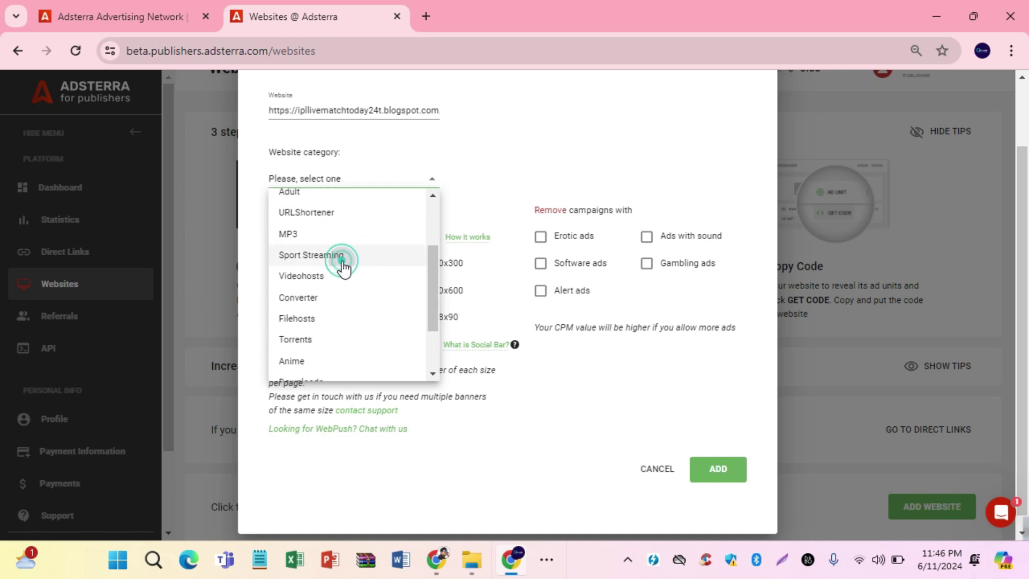
pyautogui.click(341, 259)
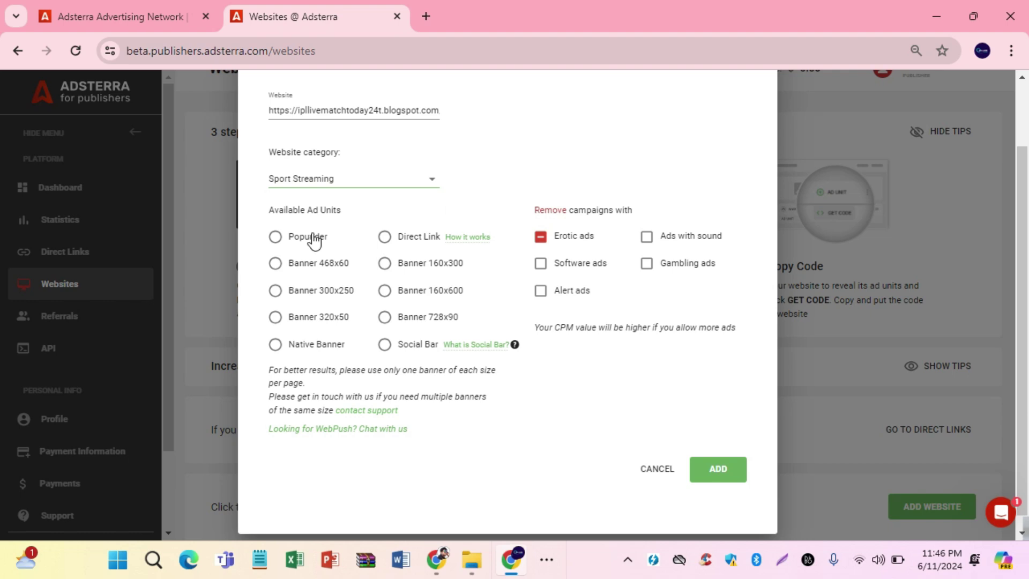
# Step: Choose the Popunder ad unit, submit the website for approval and dismiss the review notice
pyautogui.click(289, 243)
pyautogui.click(393, 317)
pyautogui.click(276, 238)
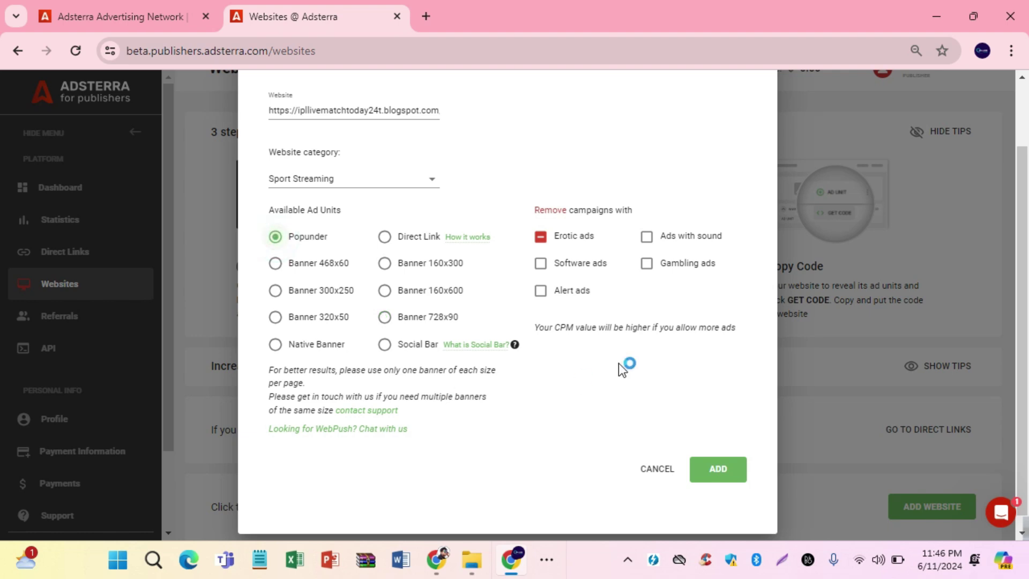
pyautogui.click(708, 474)
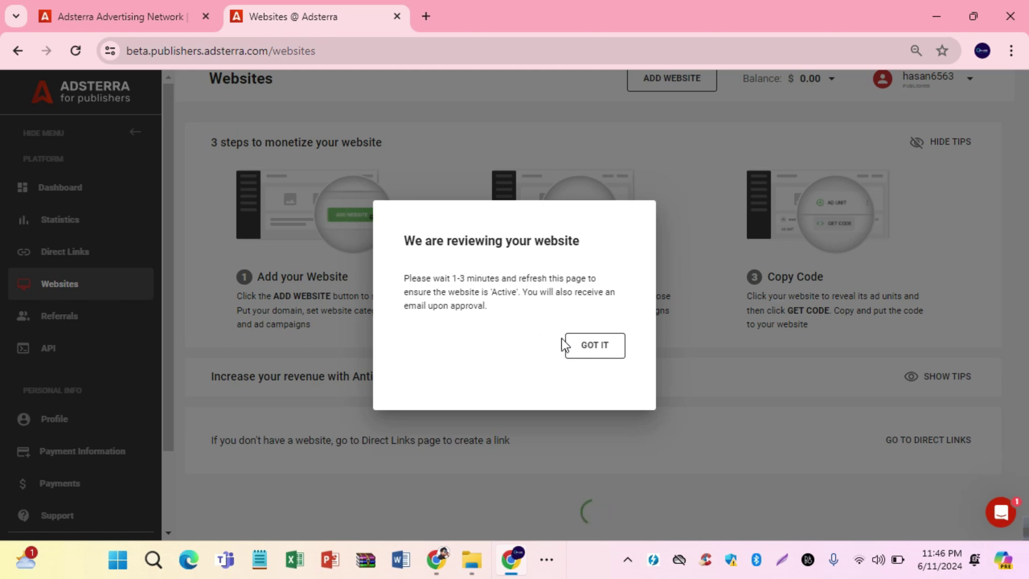
pyautogui.click(596, 346)
# Step: Reload the Adsterra Websites page and check the approval status of ipllivematchtoday24t.blogspot.com
pyautogui.scroll(-2, 478, 350)
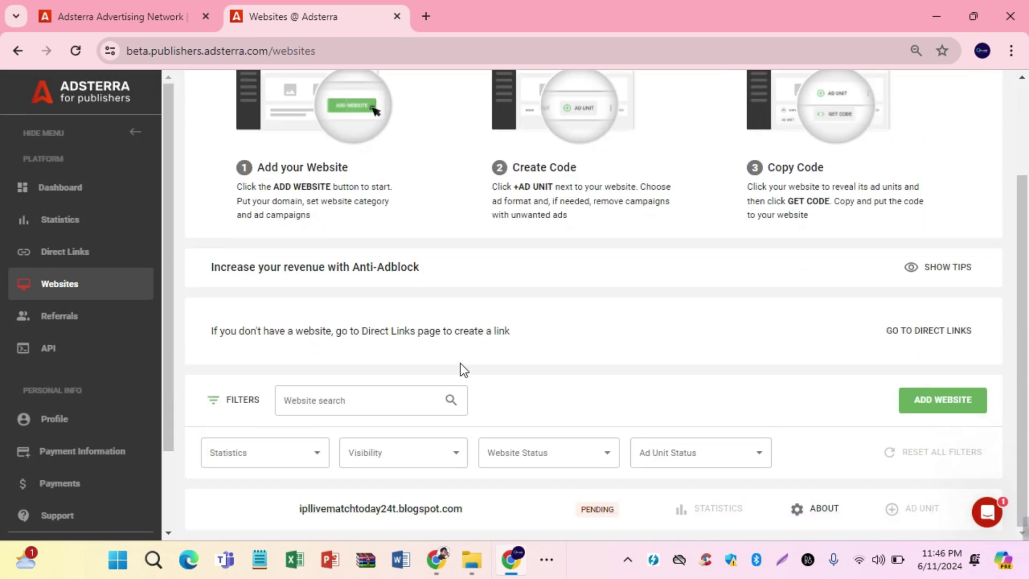
pyautogui.click(73, 56)
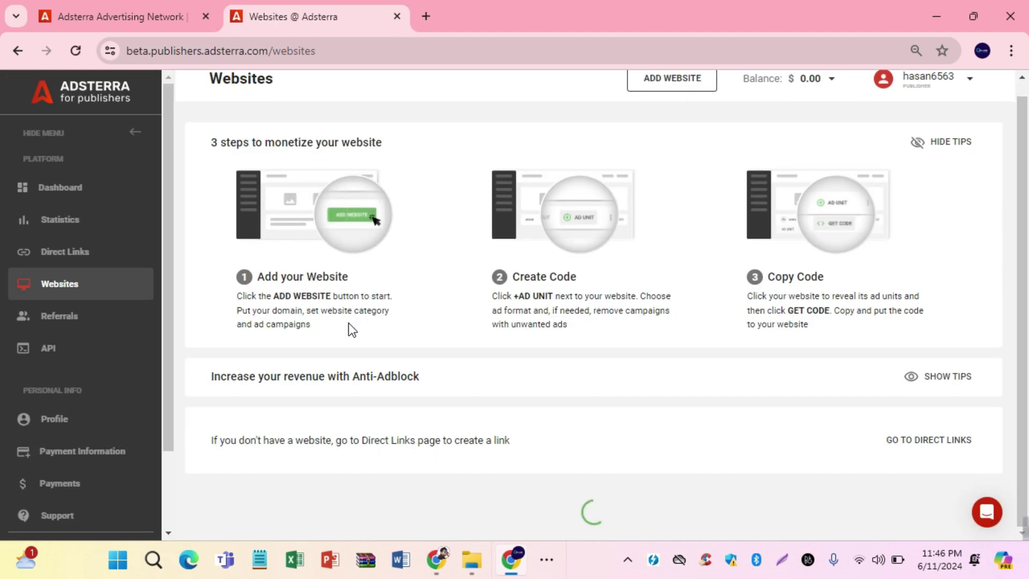
pyautogui.scroll(-2, 348, 323)
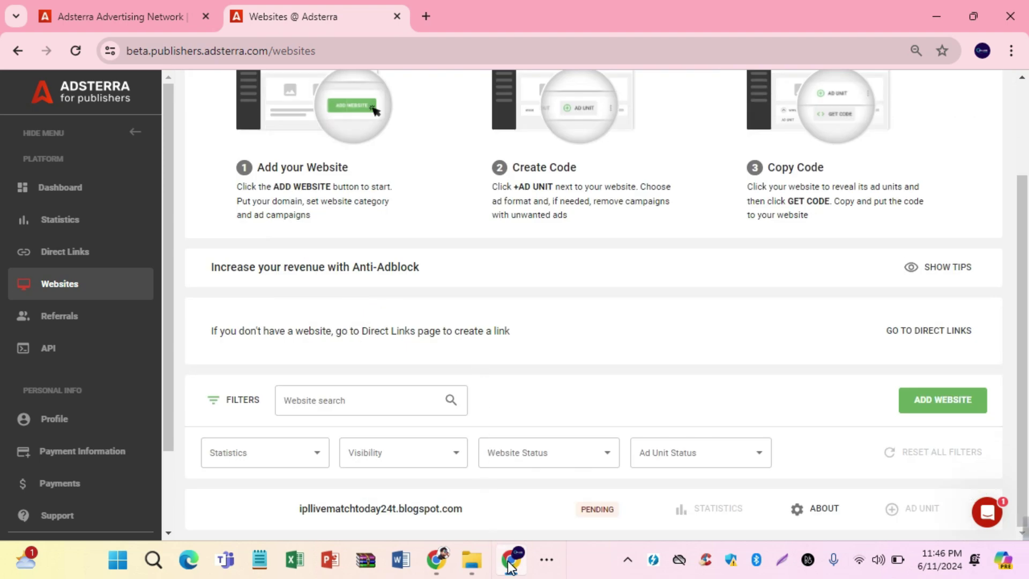
# Step: Switch back to the blog's home page and look over the Pakistan vs Canada post preview
pyautogui.click(436, 560)
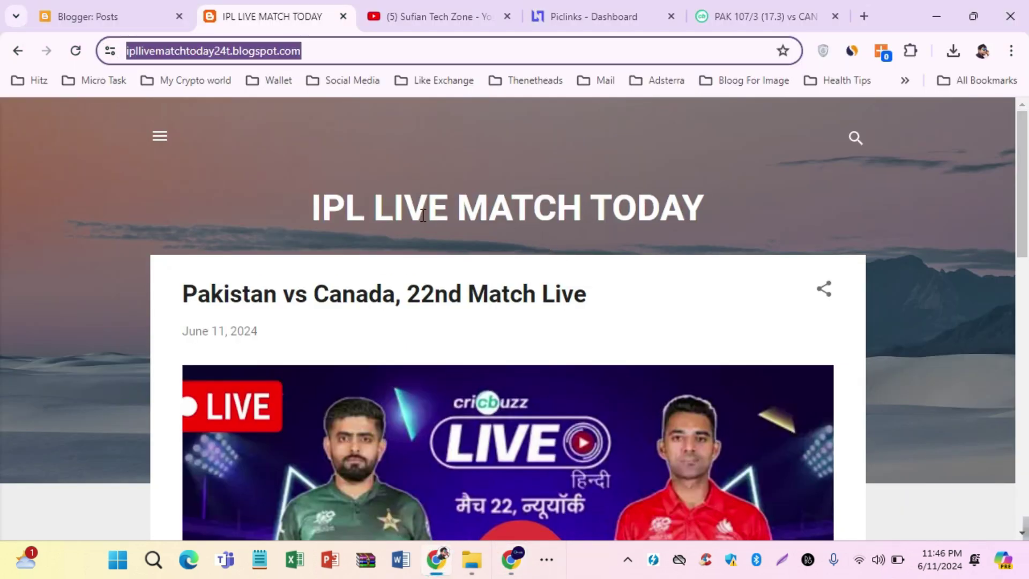
pyautogui.scroll(-10, 423, 215)
pyautogui.scroll(10, 509, 229)
pyautogui.click(311, 202)
pyautogui.scroll(-10, 541, 345)
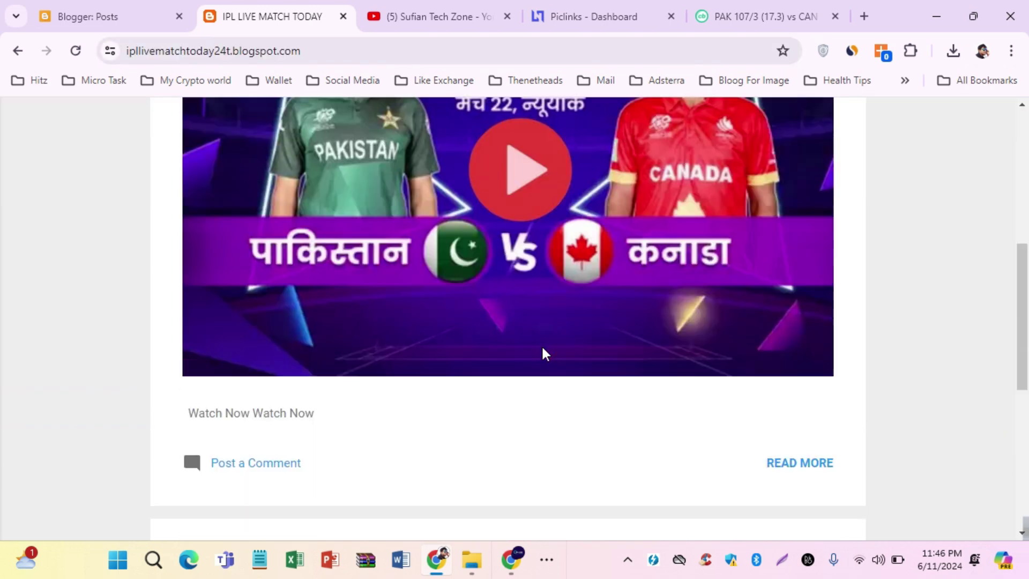
pyautogui.scroll(3, 543, 349)
pyautogui.scroll(7, 539, 343)
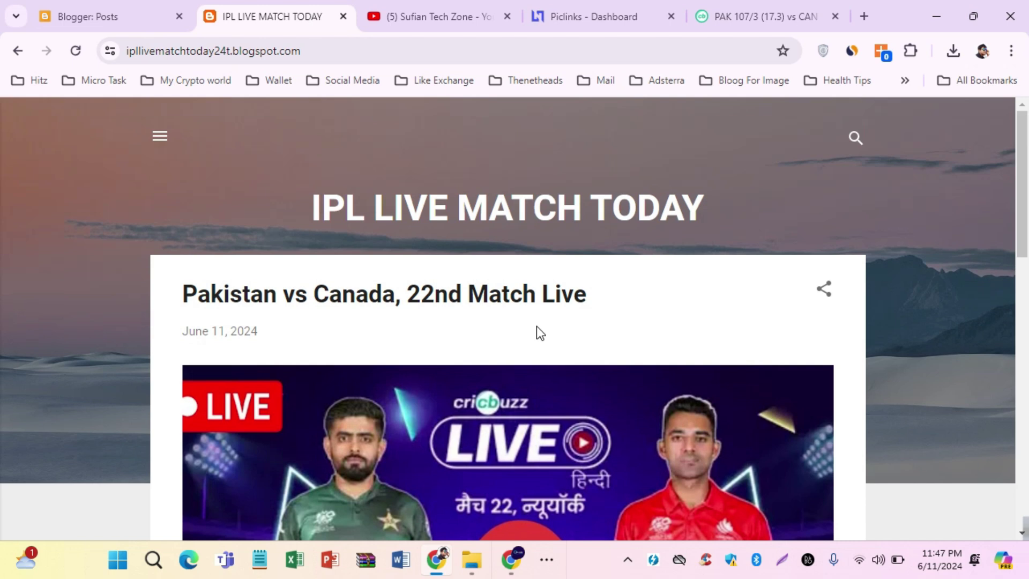
# Step: Open the "Pakistan vs Canada, 22nd Match Live" post and examine its image and the two "Watch Now" lines
pyautogui.click(443, 308)
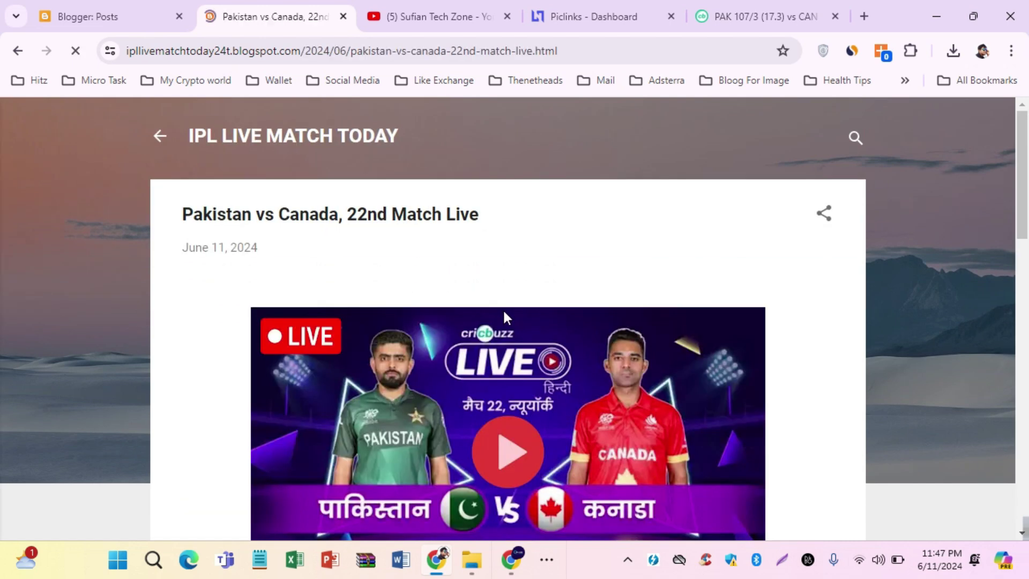
pyautogui.scroll(-5, 503, 307)
pyautogui.scroll(5, 493, 308)
pyautogui.scroll(-5, 418, 344)
pyautogui.scroll(5, 419, 346)
pyautogui.scroll(-1, 420, 346)
pyautogui.scroll(-3, 479, 304)
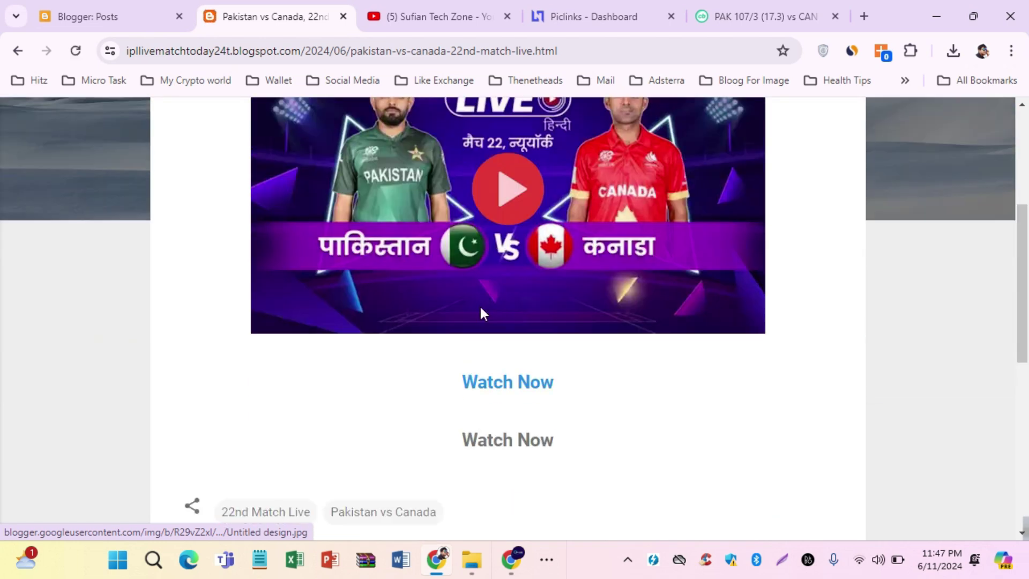
pyautogui.scroll(2, 482, 310)
pyautogui.scroll(1, 482, 313)
pyautogui.scroll(-3, 481, 312)
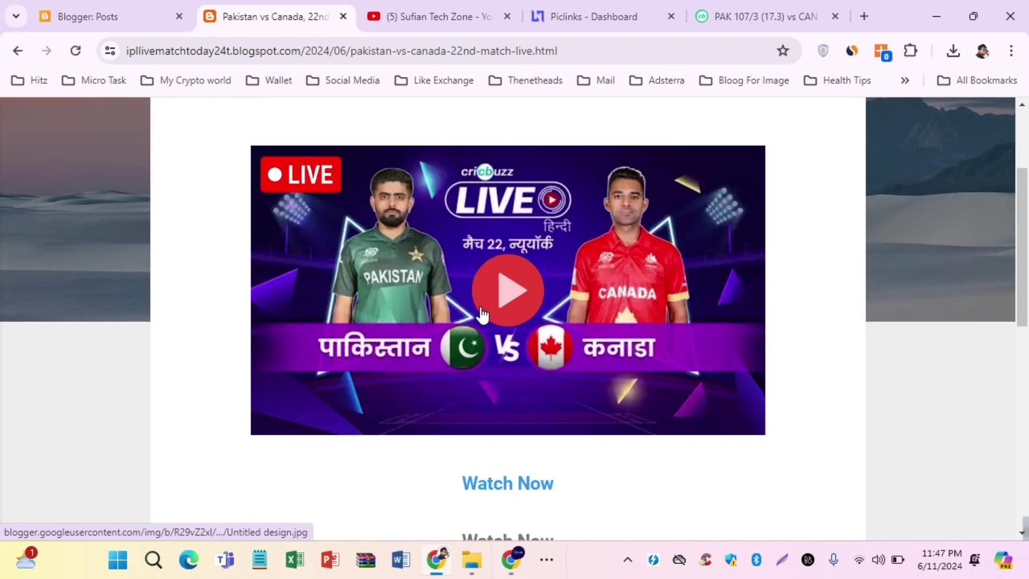
# Step: Look over the published post's match image and compare the linked "Watch Now" line with the unlinked one below it
pyautogui.scroll(2, 481, 313)
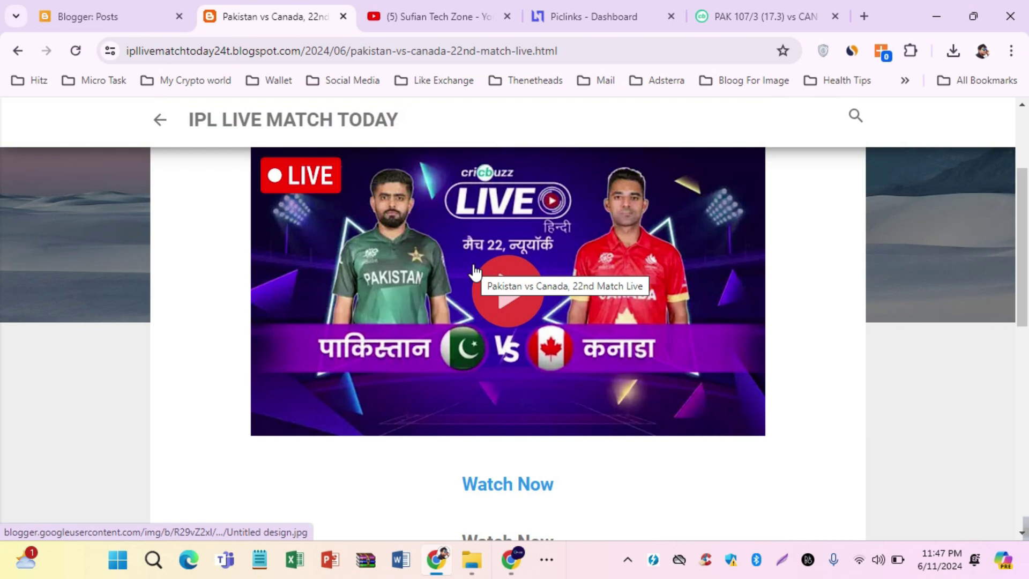
pyautogui.scroll(-3, 682, 340)
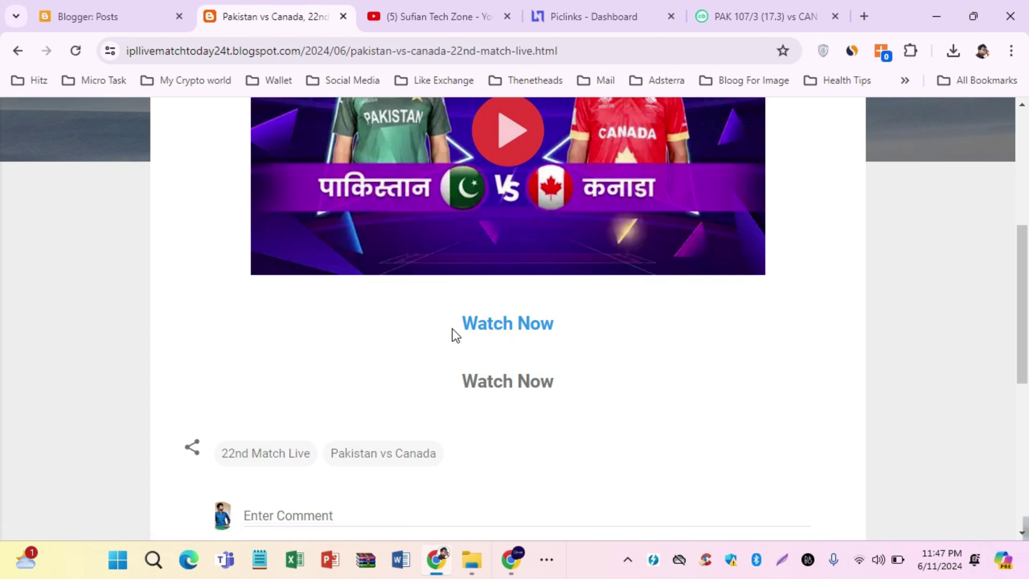
pyautogui.moveTo(452, 325); pyautogui.dragTo(559, 326)
pyautogui.click(674, 329)
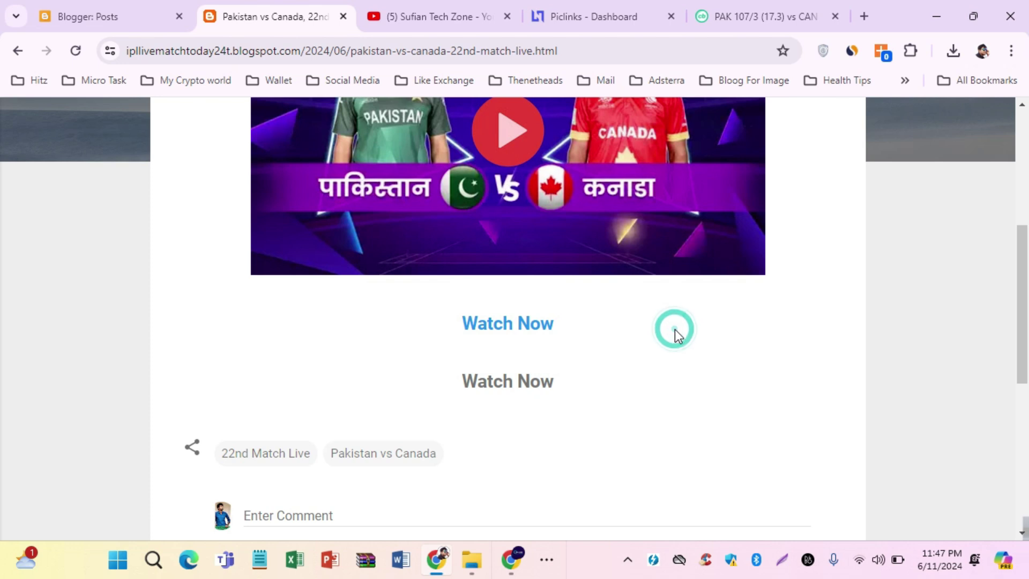
pyautogui.moveTo(470, 383); pyautogui.dragTo(612, 390)
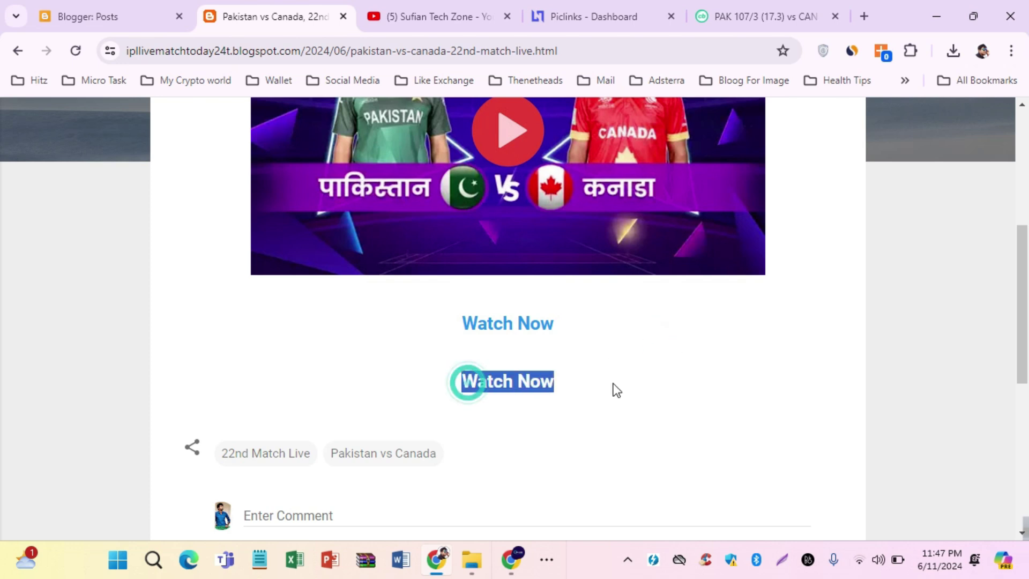
pyautogui.click(569, 384)
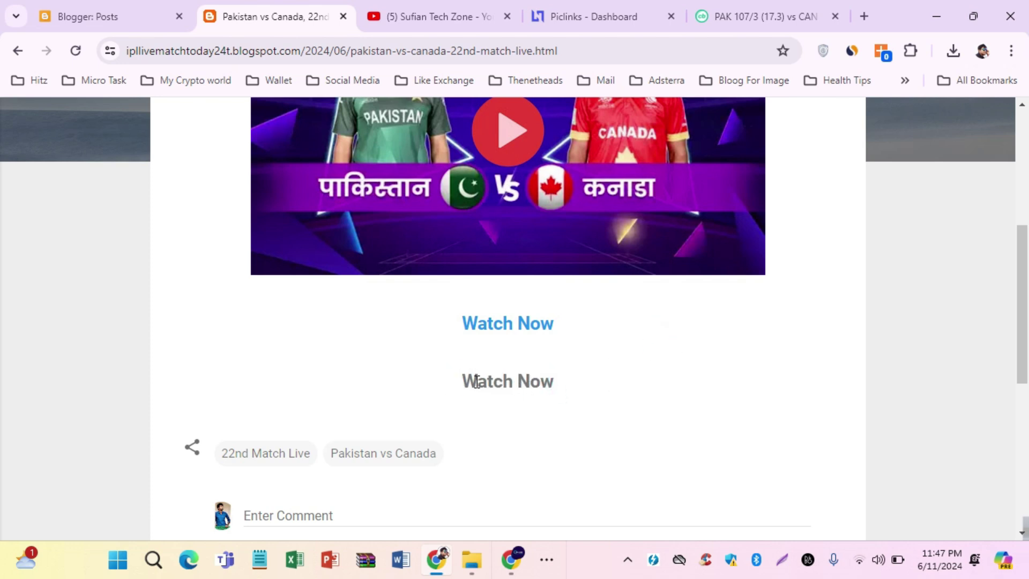
pyautogui.moveTo(474, 384); pyautogui.dragTo(579, 391)
pyautogui.scroll(3, 579, 406)
pyautogui.scroll(-3, 399, 298)
pyautogui.click(456, 385)
pyautogui.scroll(4, 428, 332)
pyautogui.scroll(-3, 459, 336)
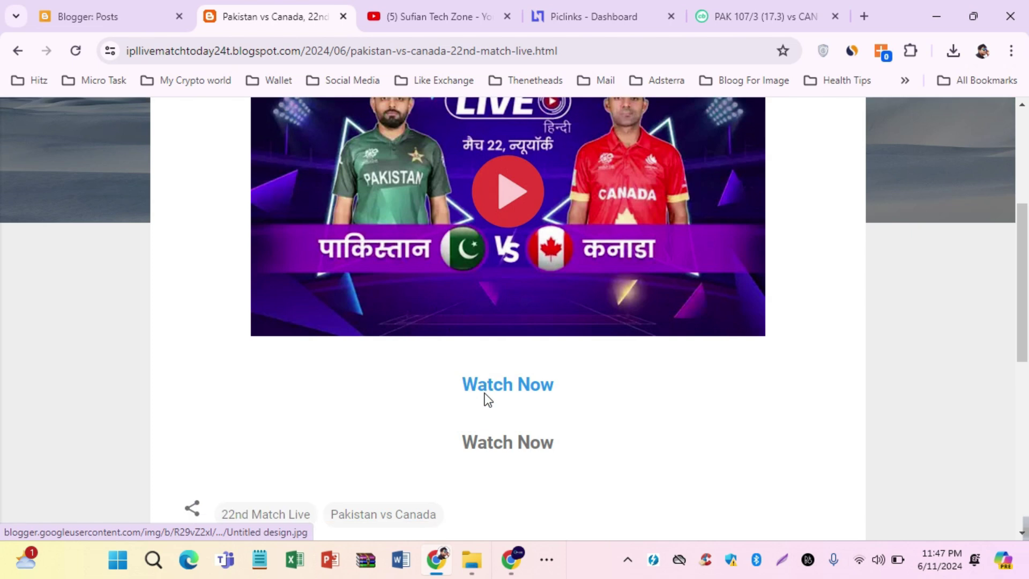
pyautogui.scroll(-1, 485, 393)
pyautogui.moveTo(450, 381); pyautogui.dragTo(676, 389)
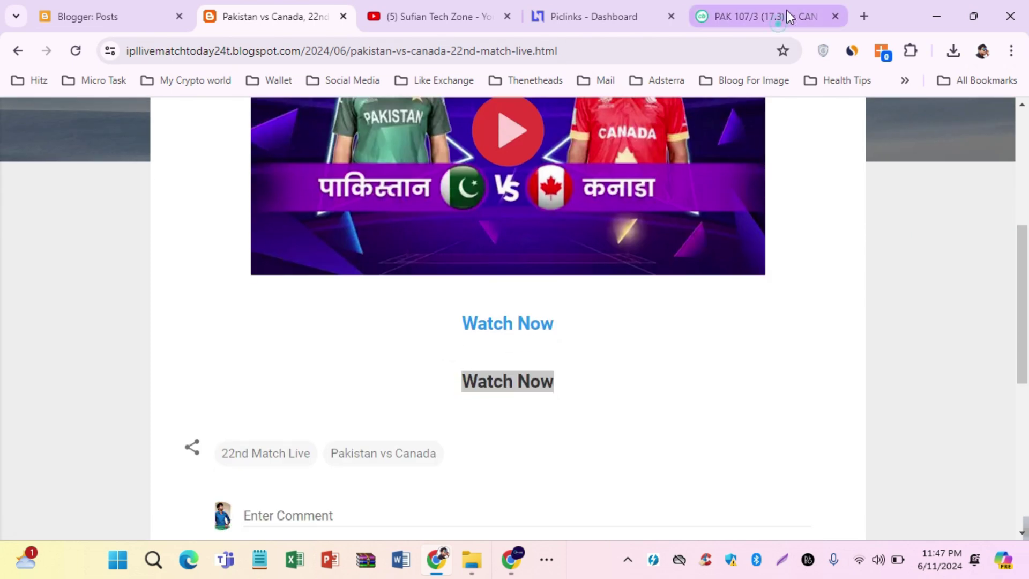
# Step: Search for webcric in a new tab, open its live cricket stream and copy the page address me.webcric.com/frame2.htm
pyautogui.click(786, 13)
pyautogui.click(864, 17)
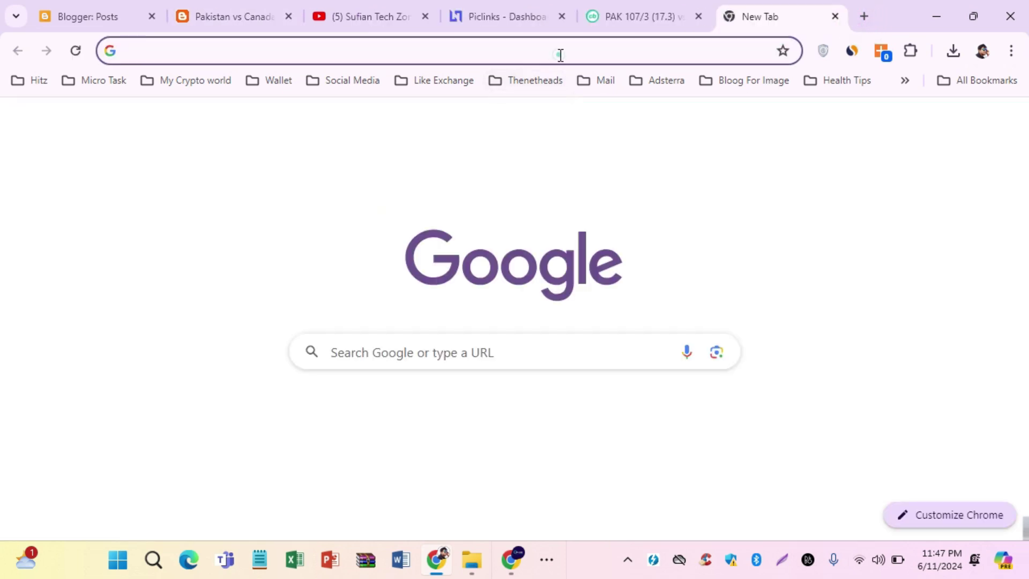
pyautogui.click(560, 55)
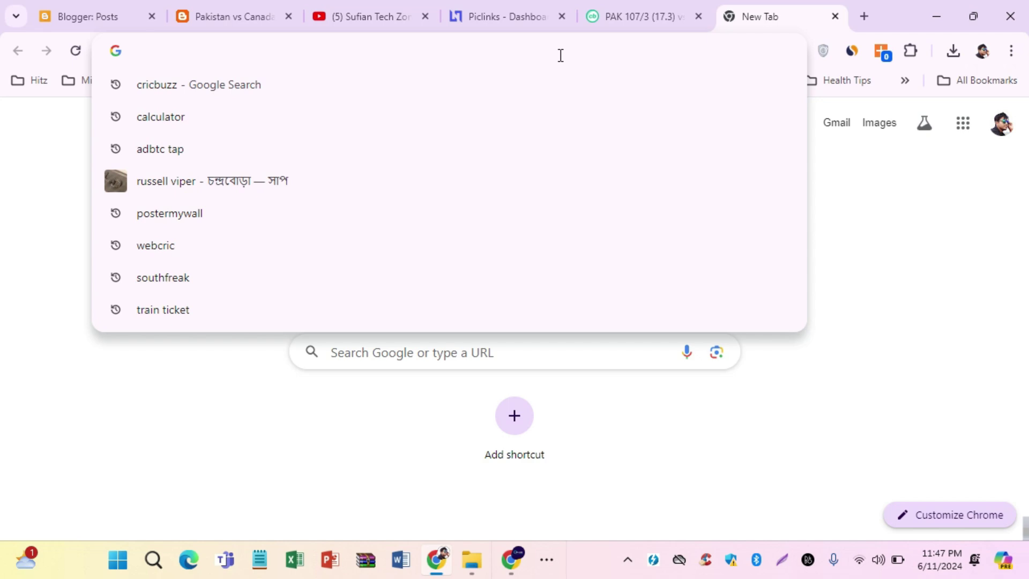
pyautogui.click(253, 240)
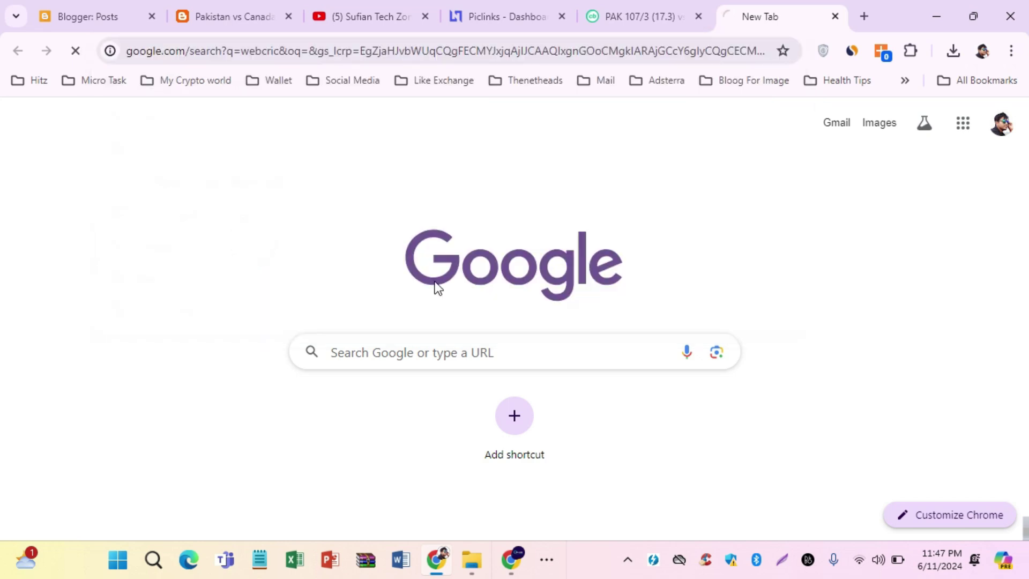
pyautogui.scroll(-8, 395, 275)
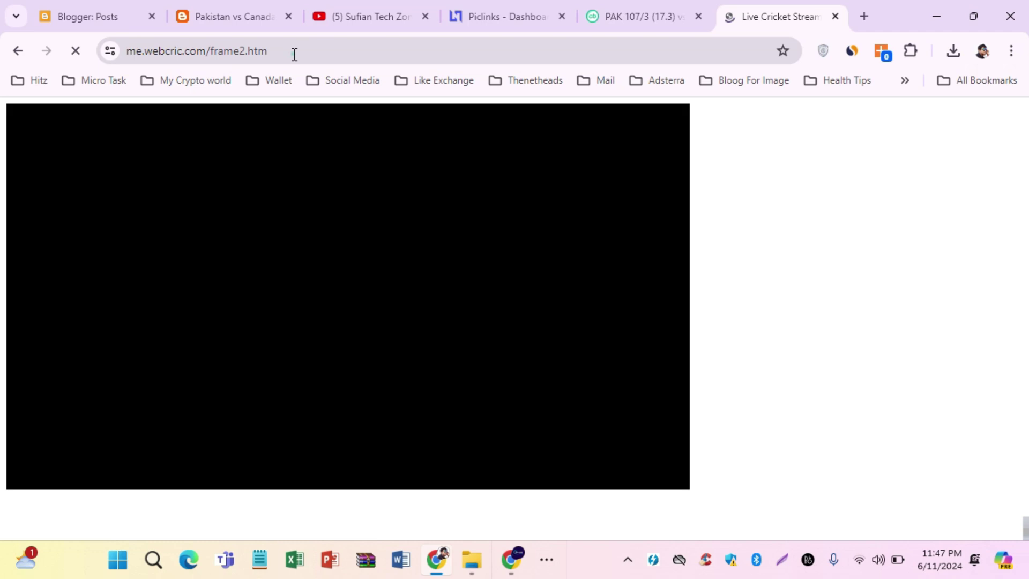
pyautogui.click(294, 54)
pyautogui.rightClick(295, 61)
pyautogui.click(377, 203)
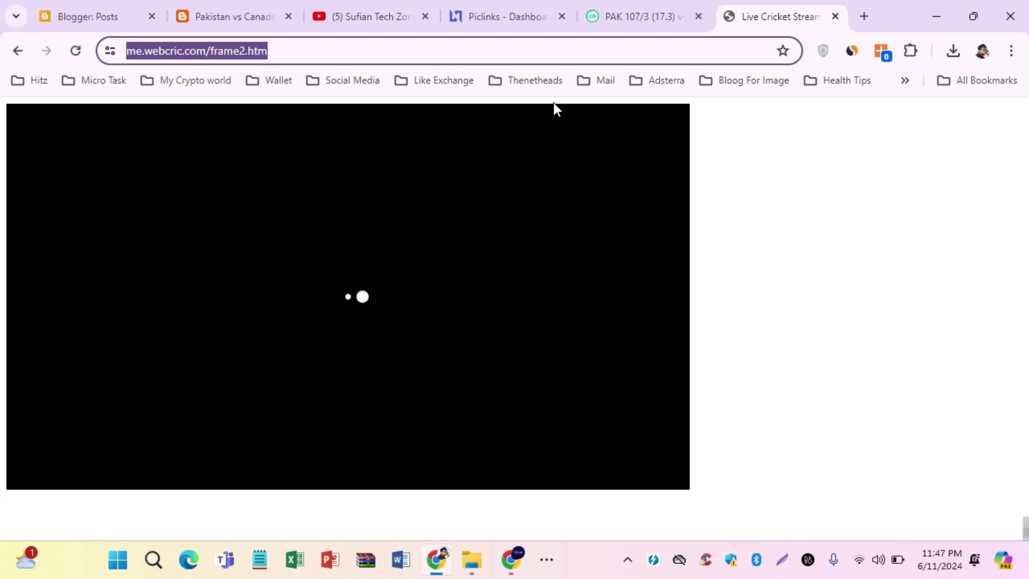
# Step: Return to the Blogger posts list and open the "Pakistan vs Canada, 22nd Match Live" post for editing at its "Watch Now" lines
pyautogui.click(646, 12)
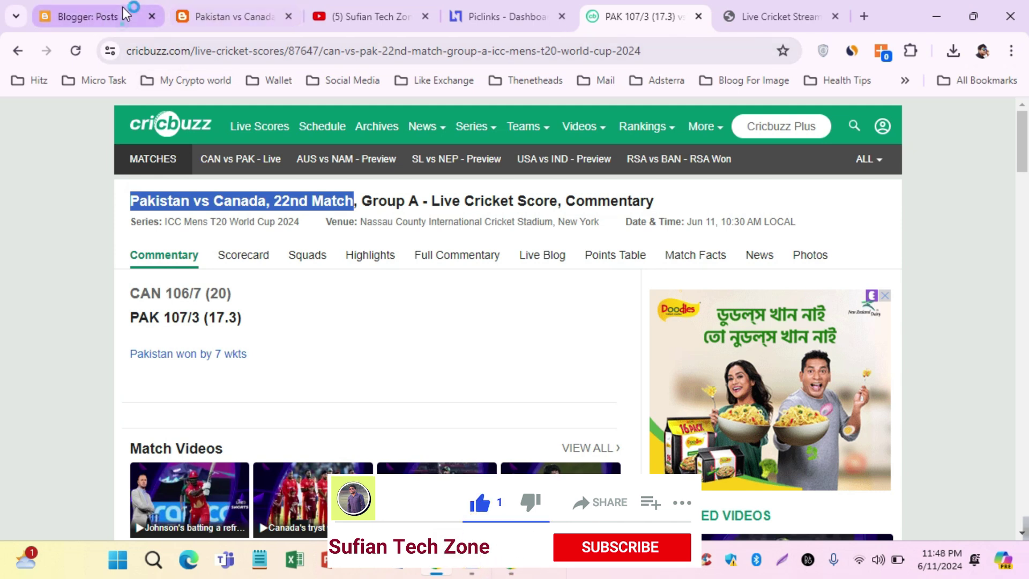
pyautogui.click(103, 22)
pyautogui.click(717, 270)
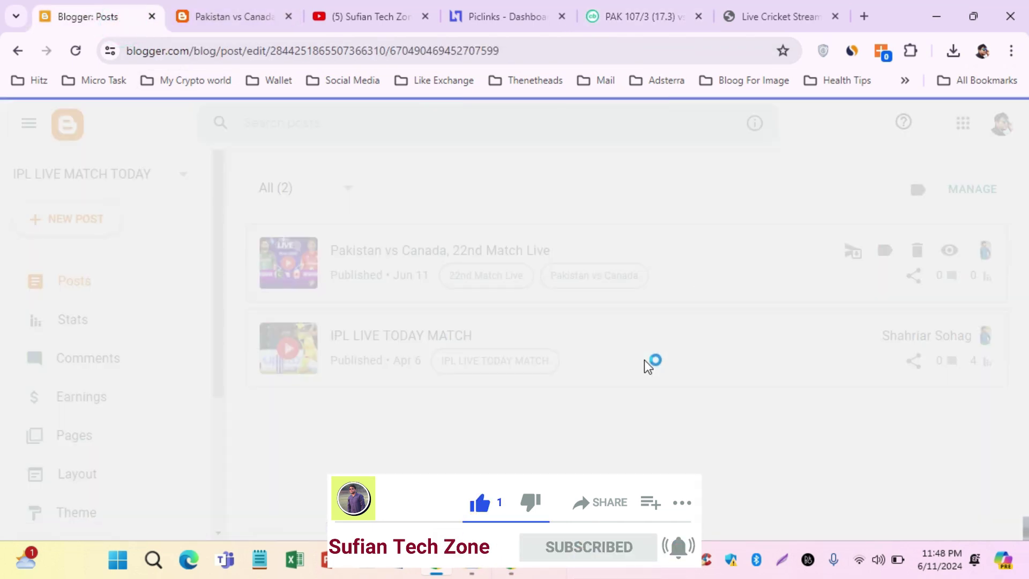
pyautogui.scroll(-4, 462, 441)
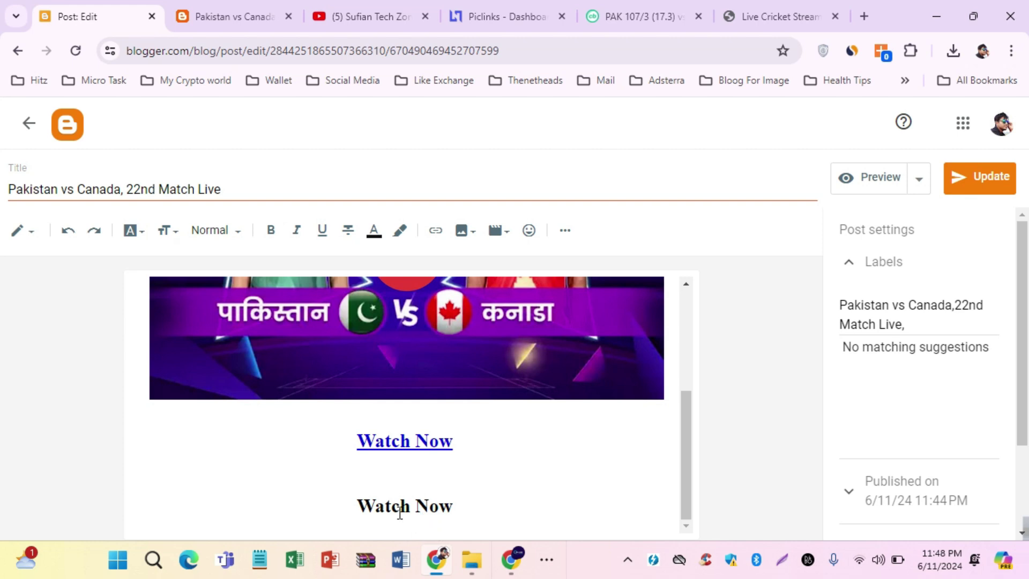
# Step: Link the second "Watch Now" line to the copied me.webcric.com/frame2.htm address, set to open in a new window
pyautogui.moveTo(355, 508); pyautogui.dragTo(453, 506)
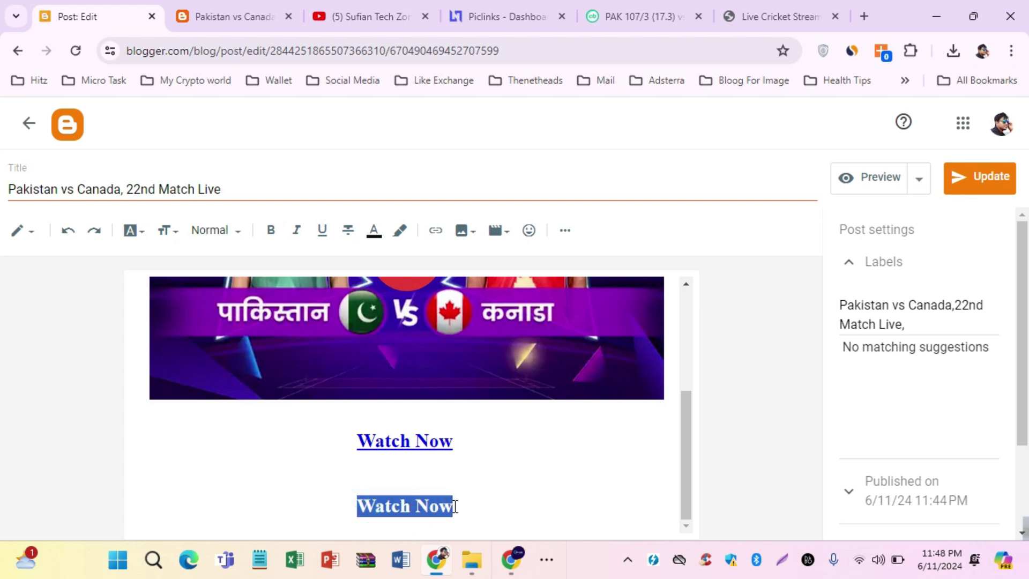
pyautogui.click(436, 236)
pyautogui.click(469, 313)
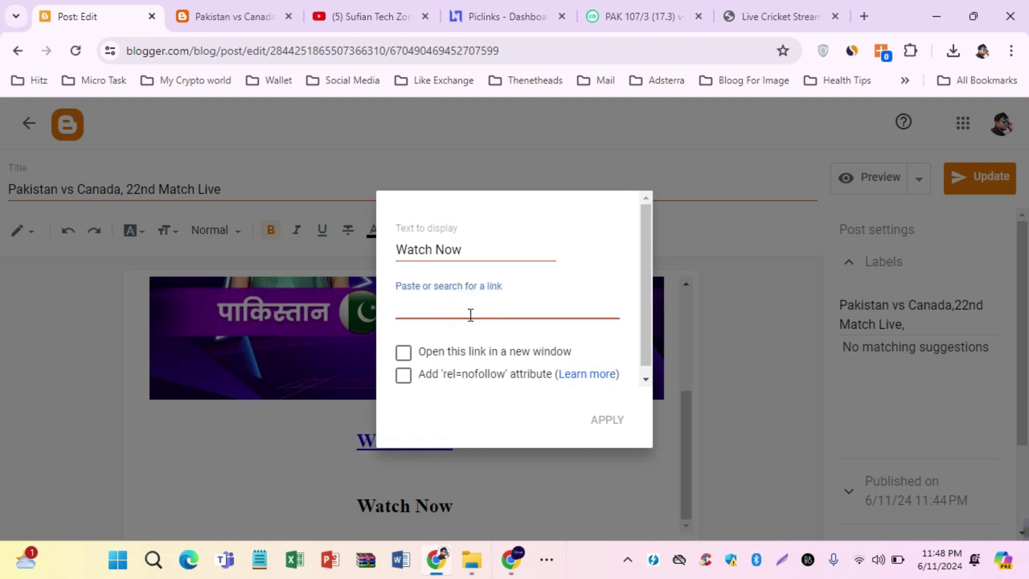
pyautogui.hotkey('ctrl', 'v')
pyautogui.click(404, 354)
pyautogui.click(616, 423)
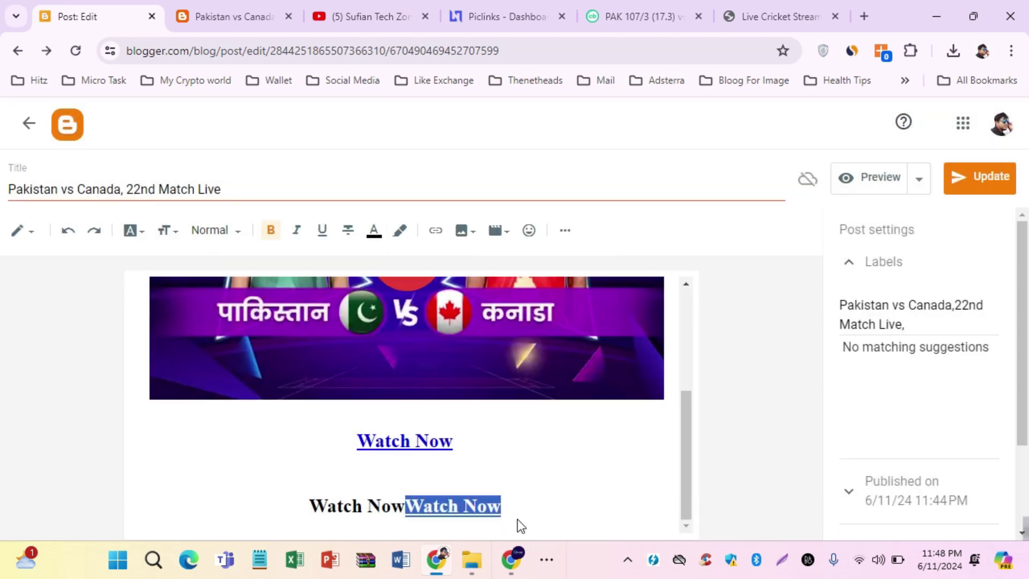
# Step: Delete the unlinked duplicate "Watch Now" text beside the new link, update the post and return to the posts list
pyautogui.click(553, 507)
pyautogui.moveTo(406, 506); pyautogui.dragTo(295, 510)
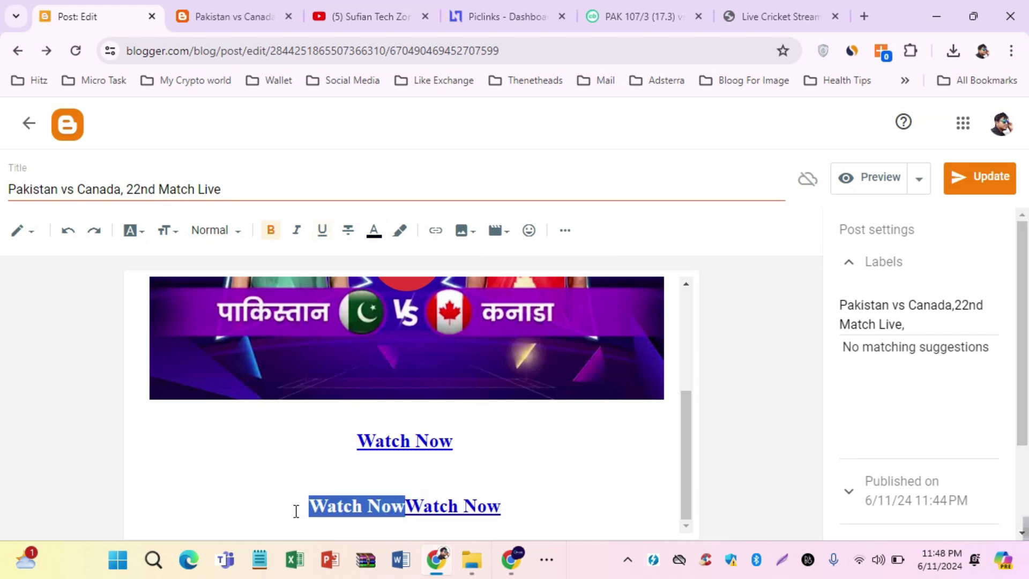
pyautogui.press('BackSpace')
pyautogui.click(455, 506)
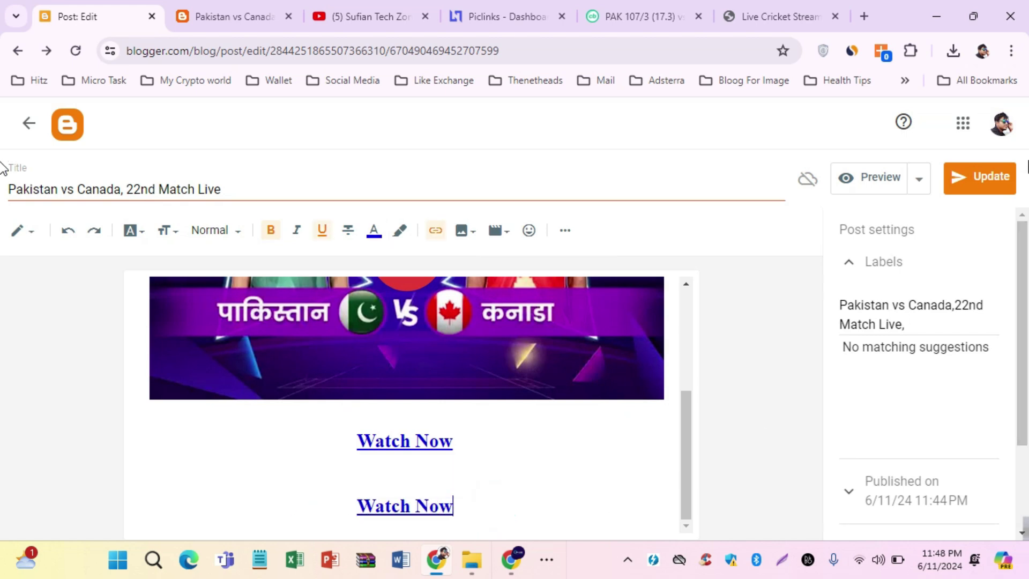
pyautogui.click(991, 177)
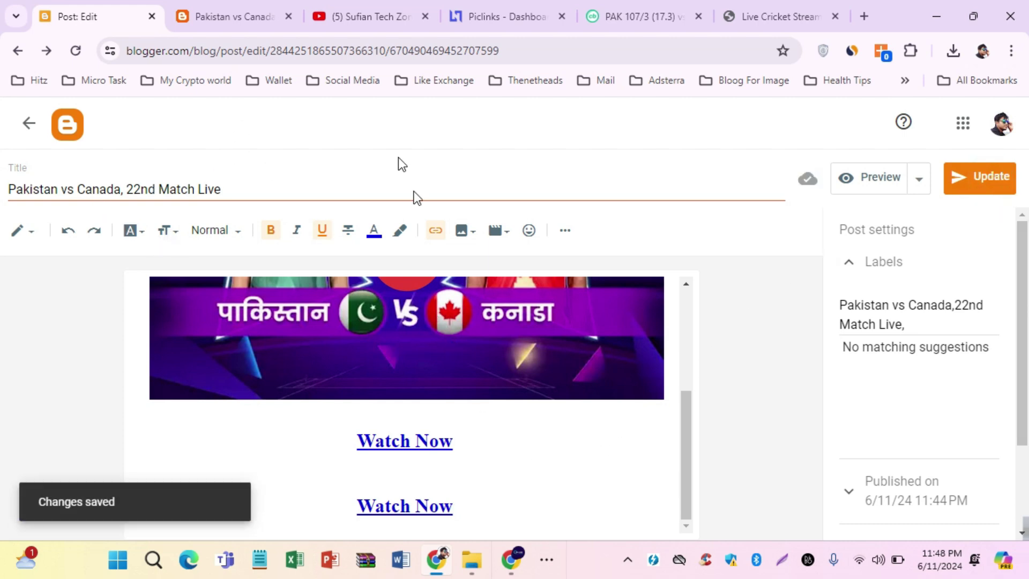
pyautogui.click(29, 122)
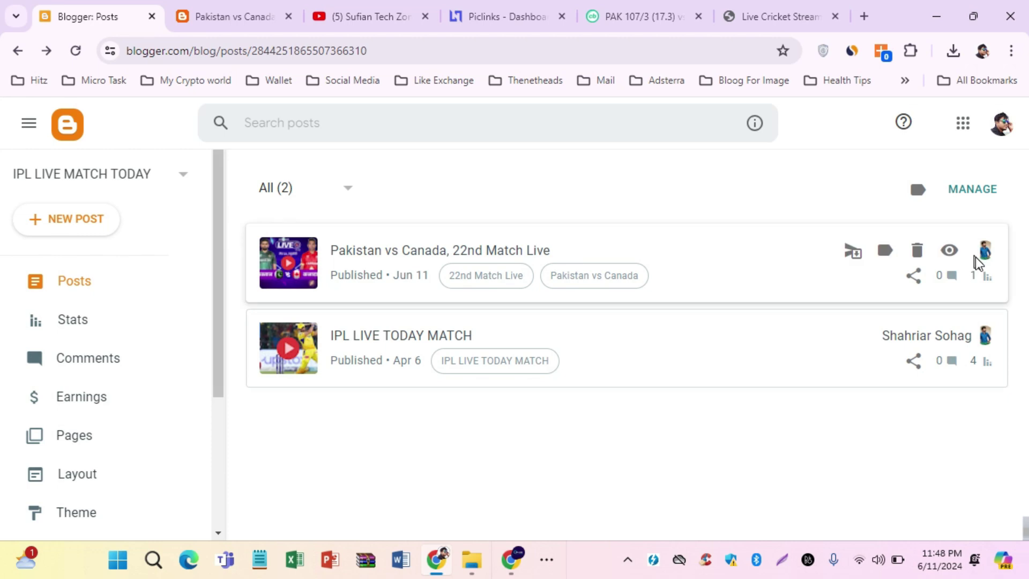
# Step: View the updated Pakistan vs Canada post and check the target addresses of both "Watch Now" links
pyautogui.click(950, 252)
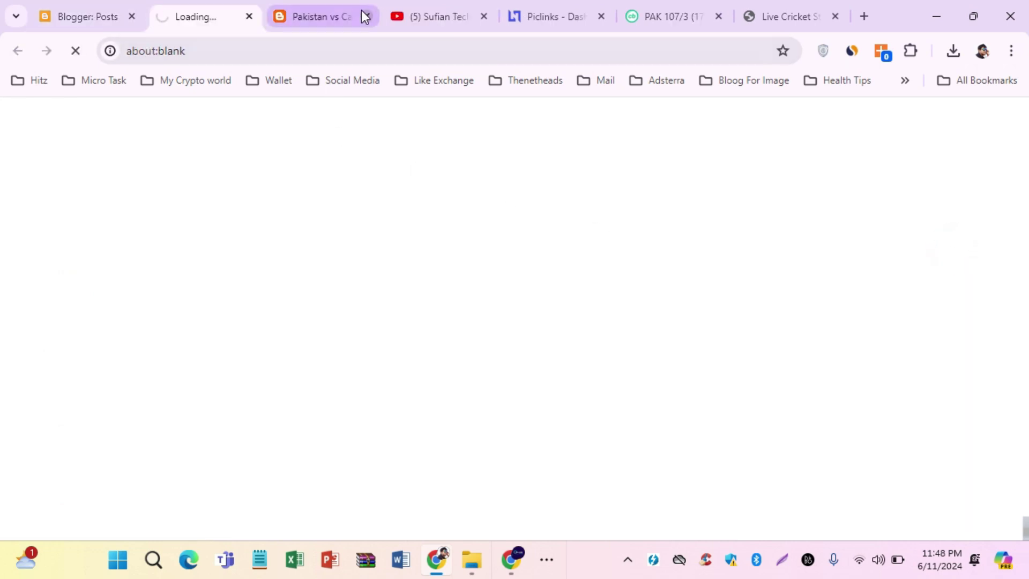
pyautogui.scroll(-15, 593, 450)
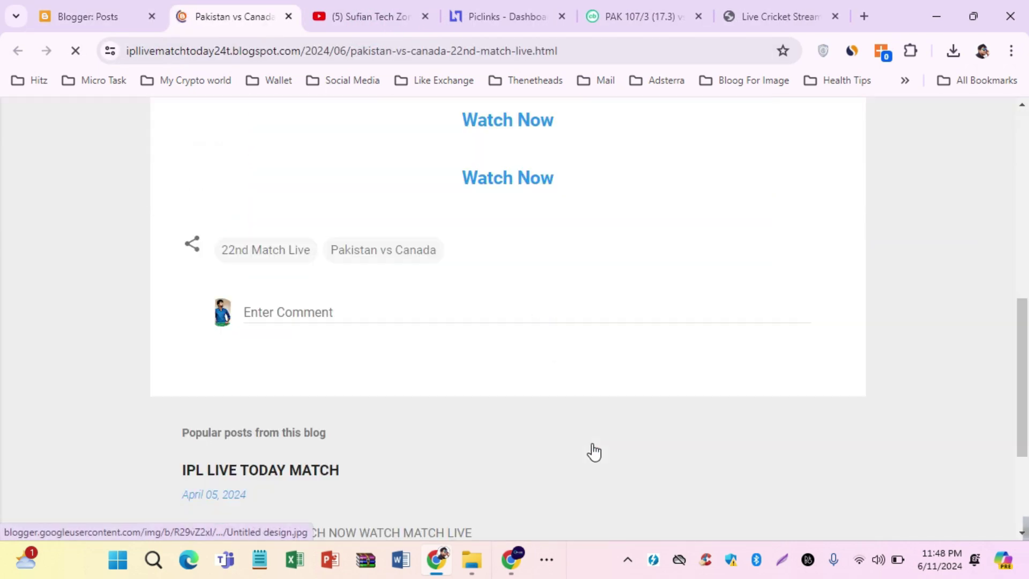
pyautogui.scroll(3, 590, 284)
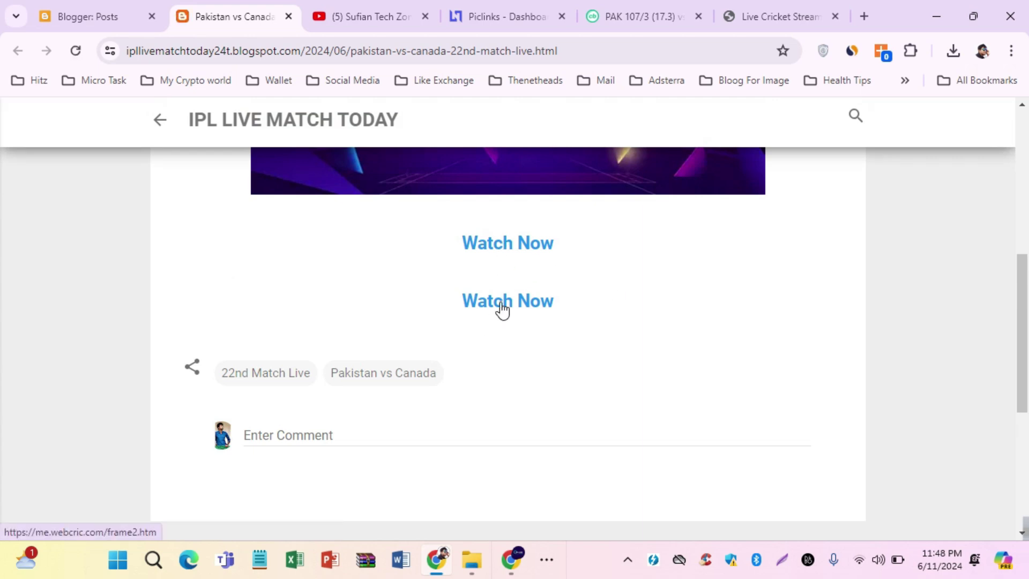
pyautogui.scroll(7, 503, 310)
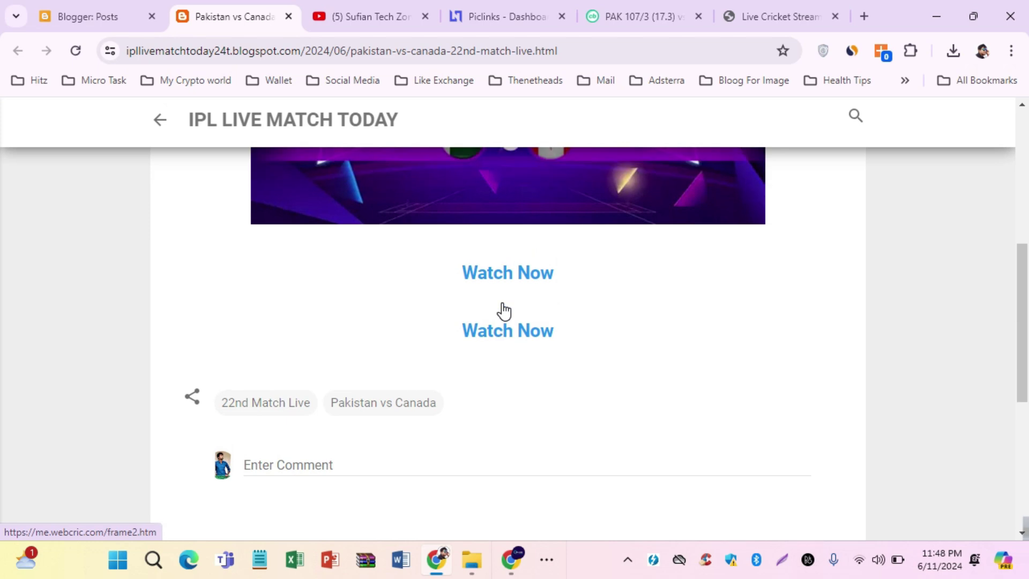
pyautogui.scroll(-4, 489, 418)
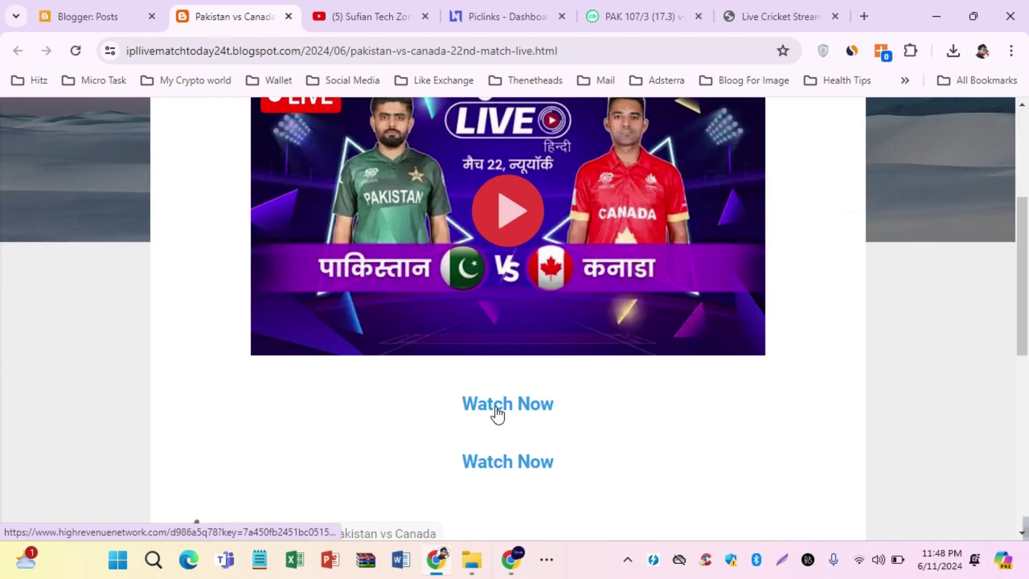
pyautogui.scroll(5, 498, 414)
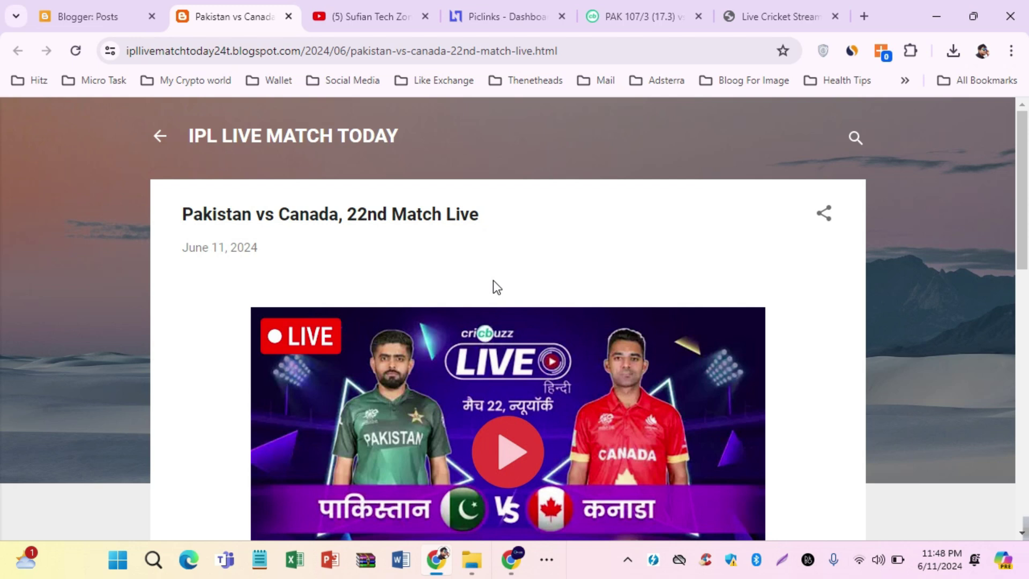
# Step: Switch to the Adsterra window, reload the Websites page and recheck the status of ipllivematchtoday24t.blogspot.com
pyautogui.moveTo(511, 563)
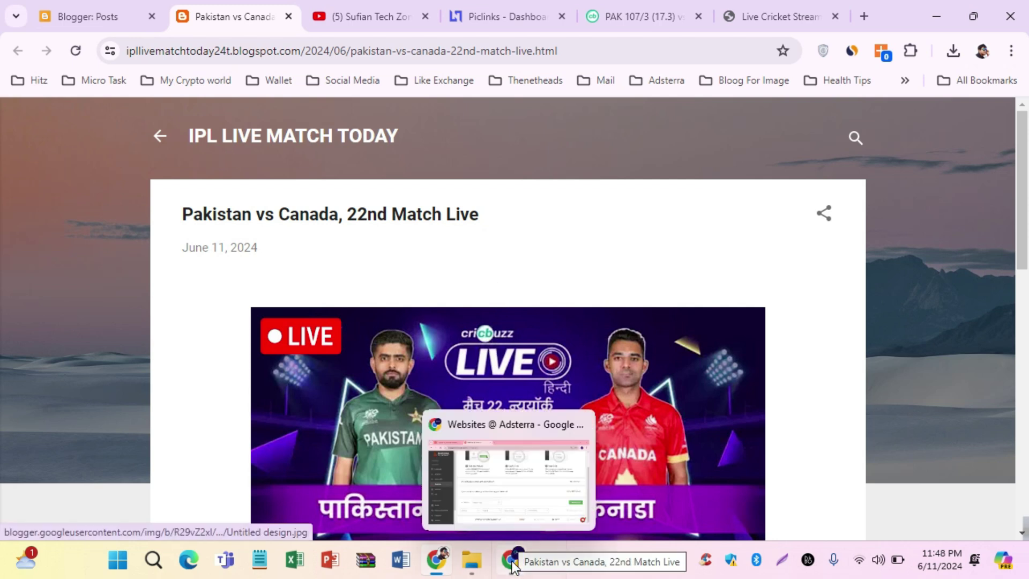
pyautogui.click(557, 429)
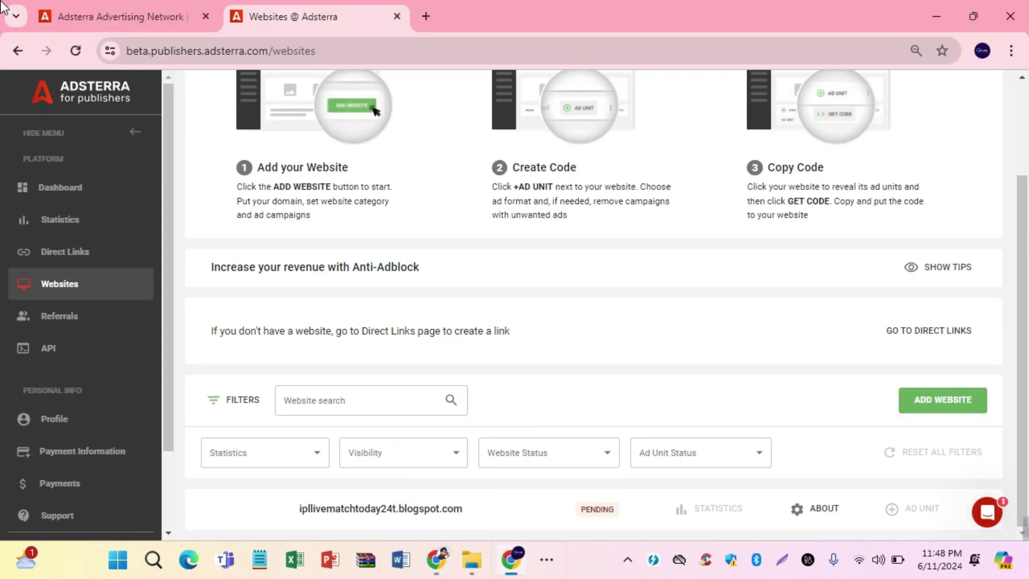
pyautogui.press('F5')
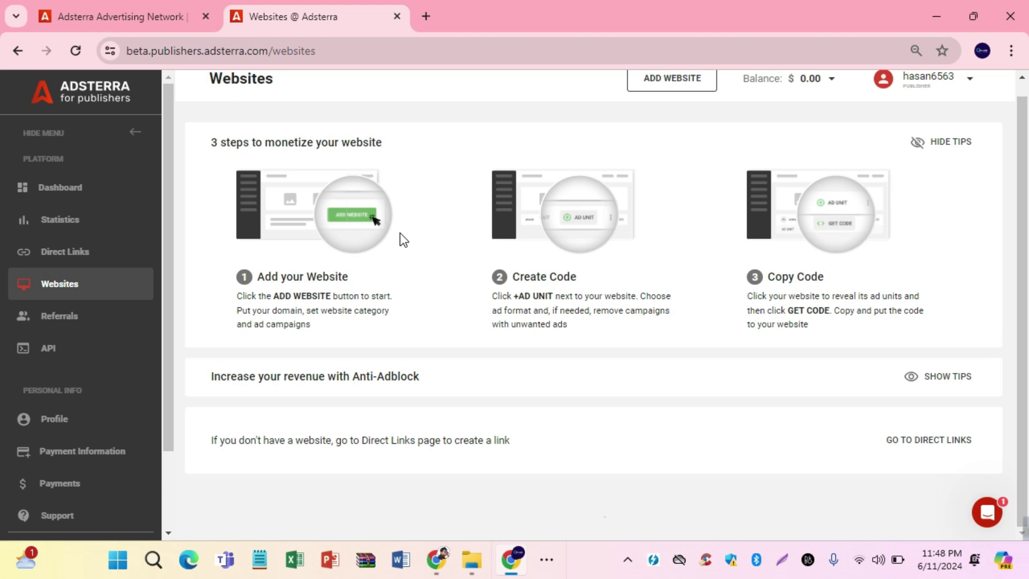
pyautogui.scroll(-2, 399, 233)
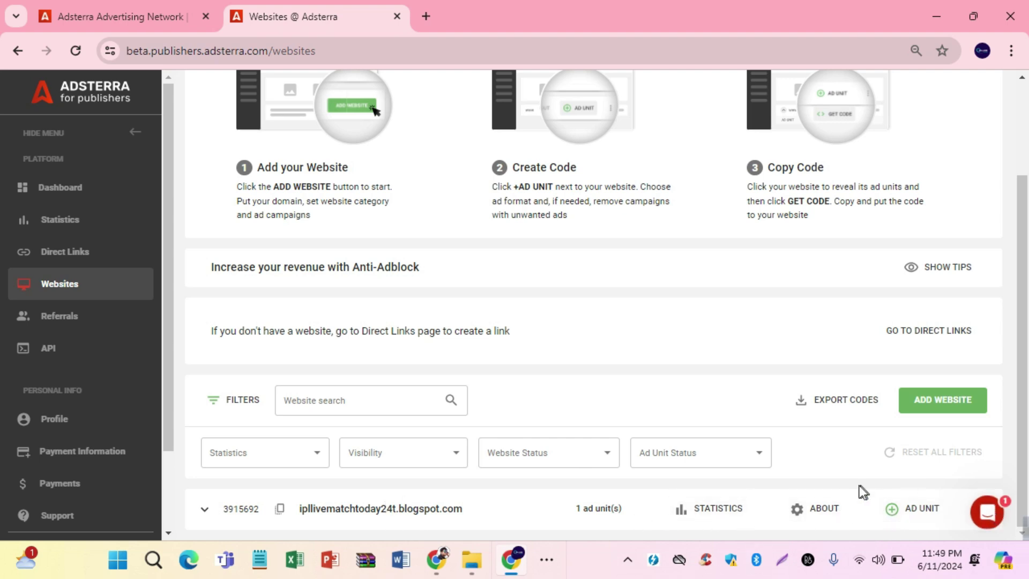
# Step: Expand ipllivematchtoday24t.blogspot.com to its ad units and copy the Popunder_1 script code
pyautogui.click(204, 514)
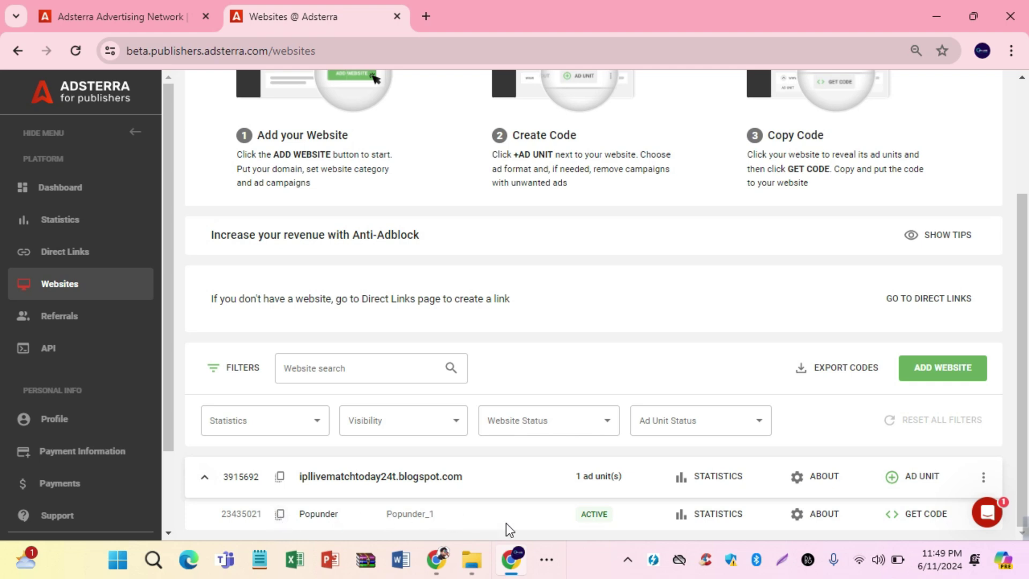
pyautogui.click(932, 514)
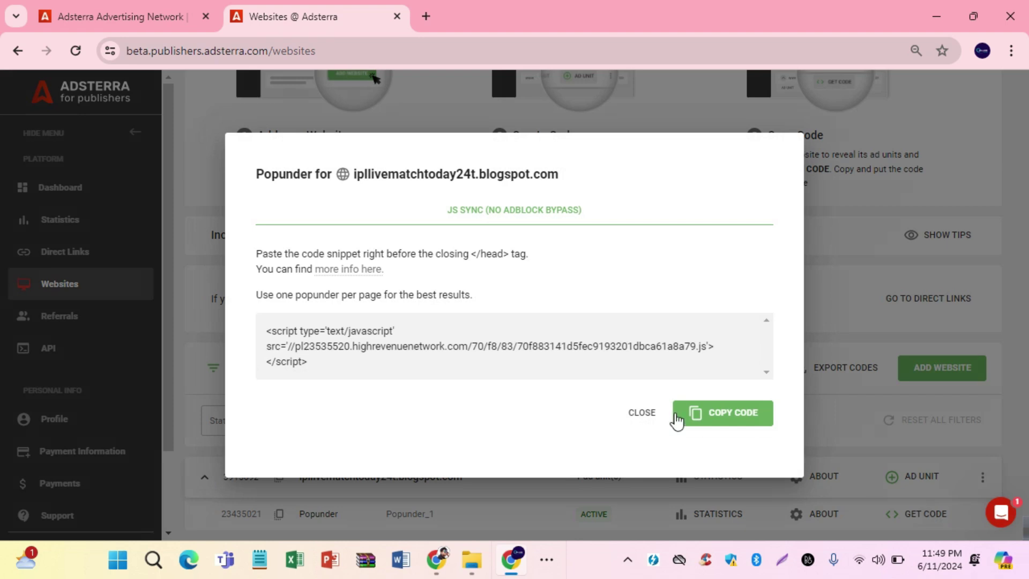
pyautogui.click(697, 410)
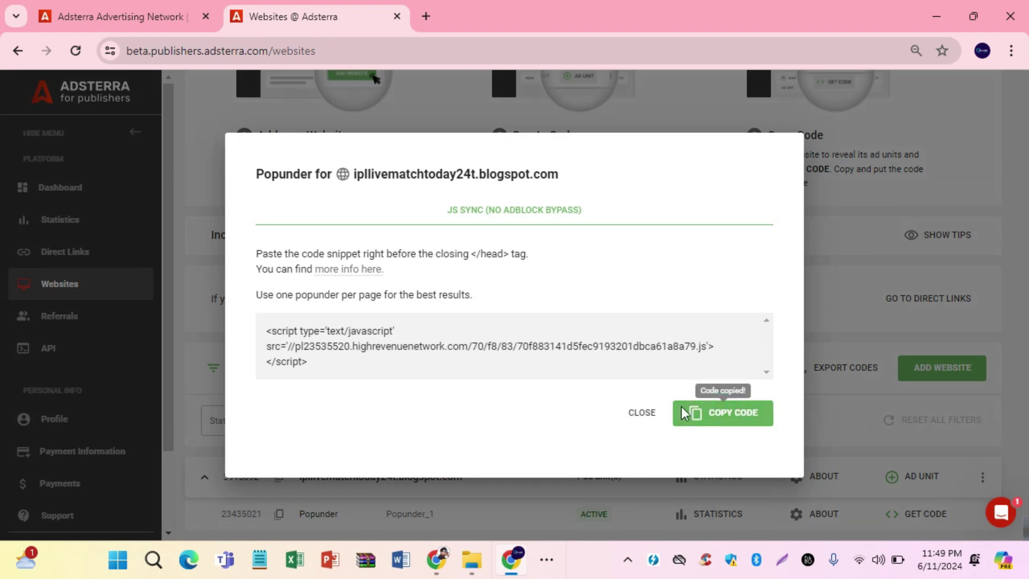
# Step: Switch to the Blogger window and open the Layout page of the IPL LIVE MATCH TODAY blog
pyautogui.click(437, 559)
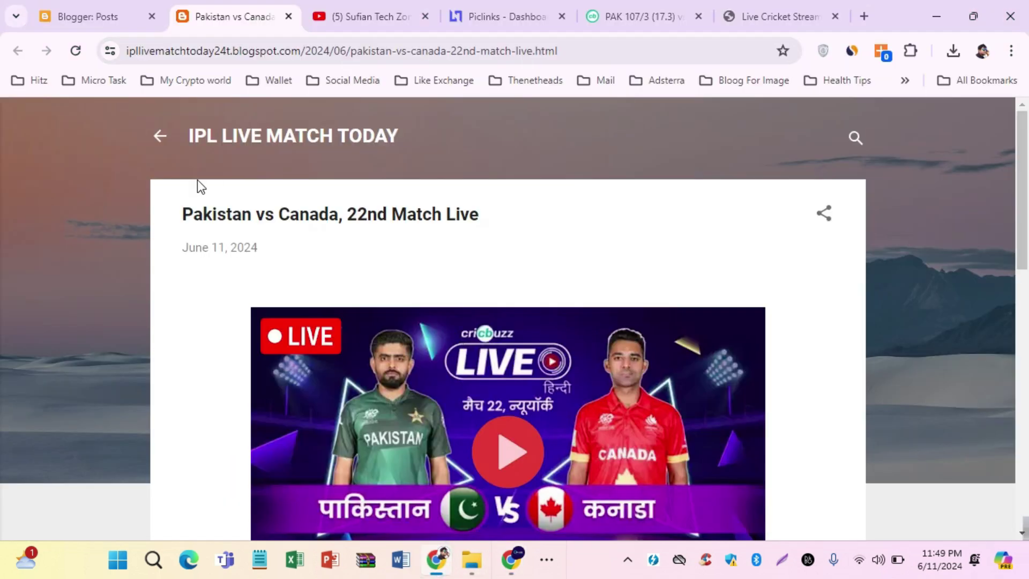
pyautogui.click(111, 21)
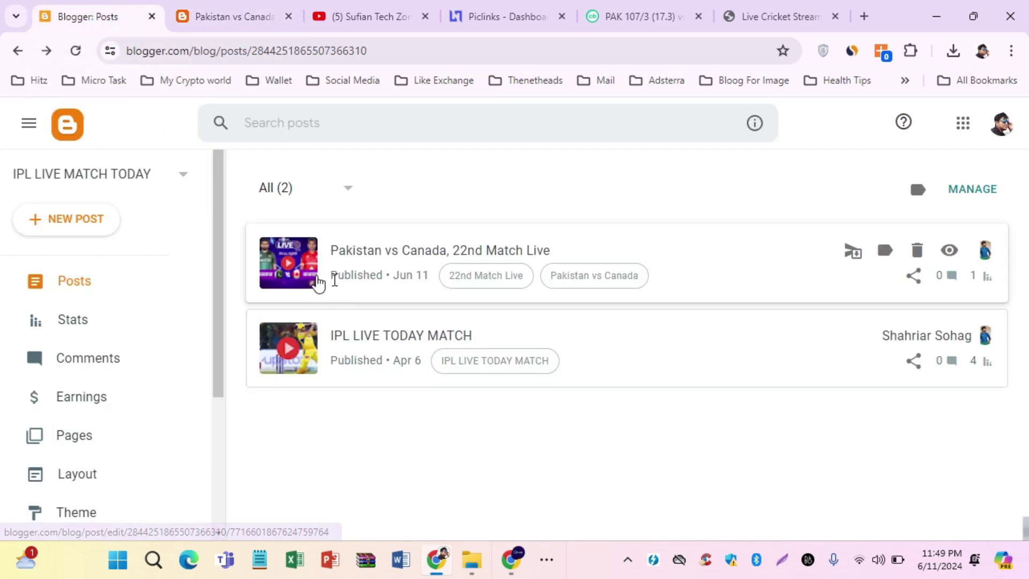
pyautogui.scroll(-3, 123, 313)
pyautogui.scroll(3, 115, 332)
pyautogui.scroll(-2, 114, 354)
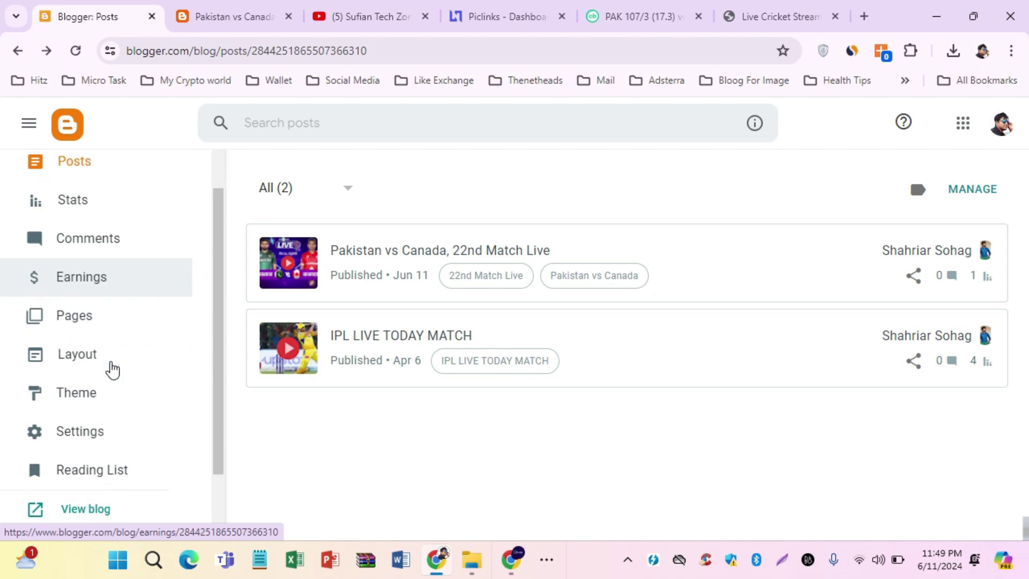
pyautogui.click(100, 360)
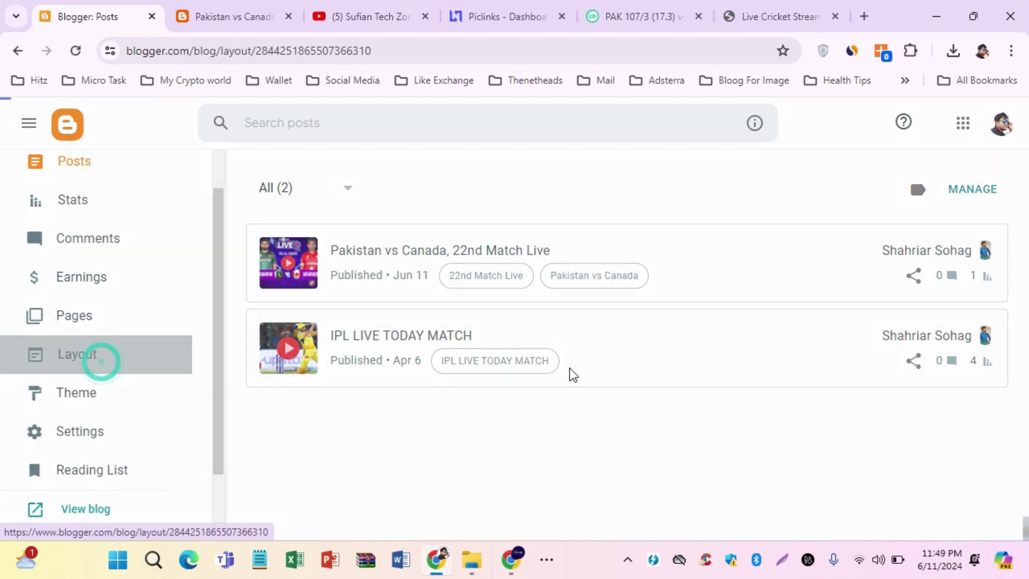
# Step: Add an HTML/JavaScript gadget to the layout's Sidebar (Bottom) section
pyautogui.scroll(-1, 584, 358)
pyautogui.scroll(-8, 584, 358)
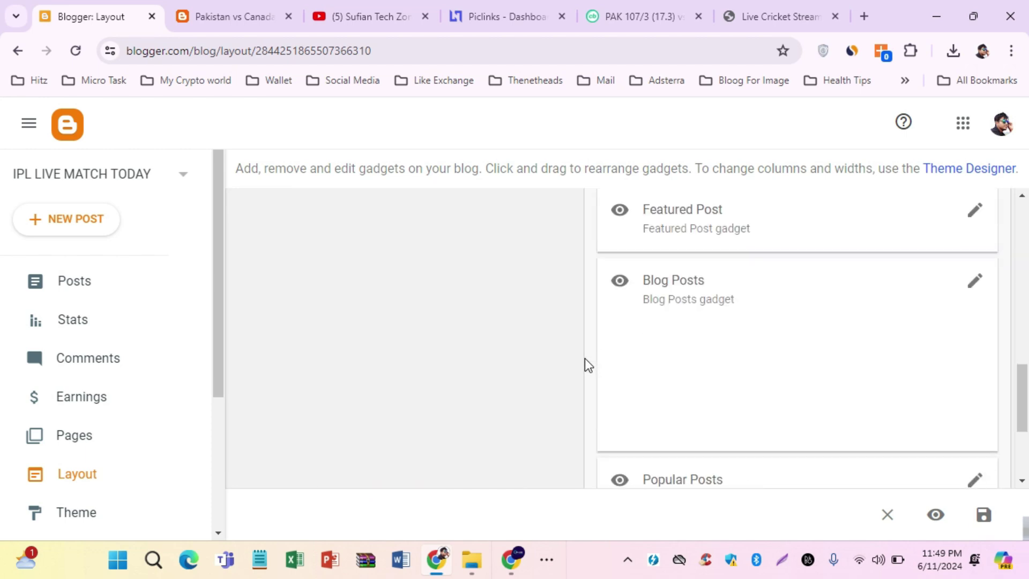
pyautogui.scroll(10, 584, 358)
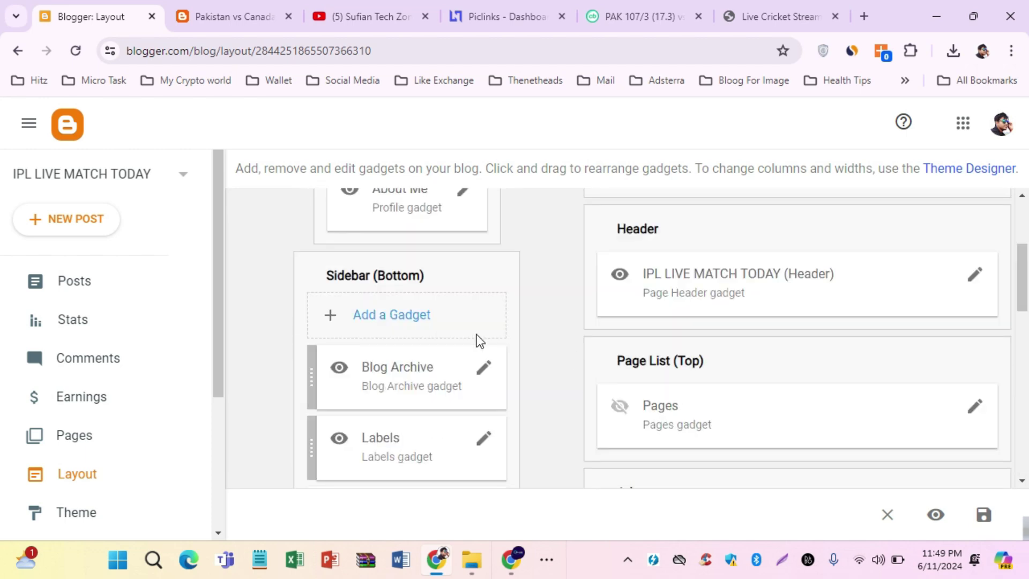
pyautogui.scroll(4, 411, 317)
pyautogui.scroll(-4, 411, 316)
pyautogui.scroll(4, 411, 317)
pyautogui.scroll(-3, 411, 317)
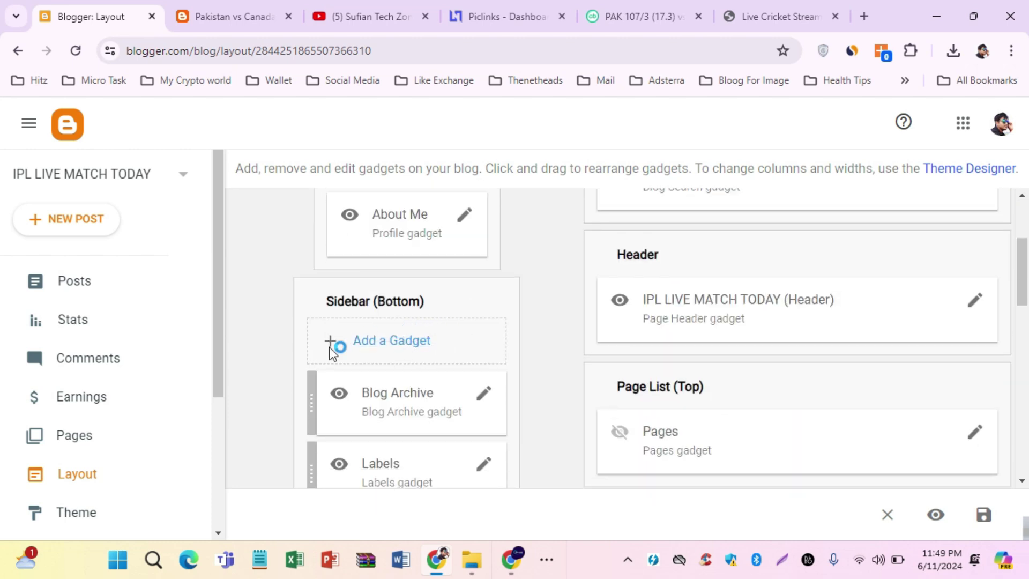
pyautogui.click(399, 343)
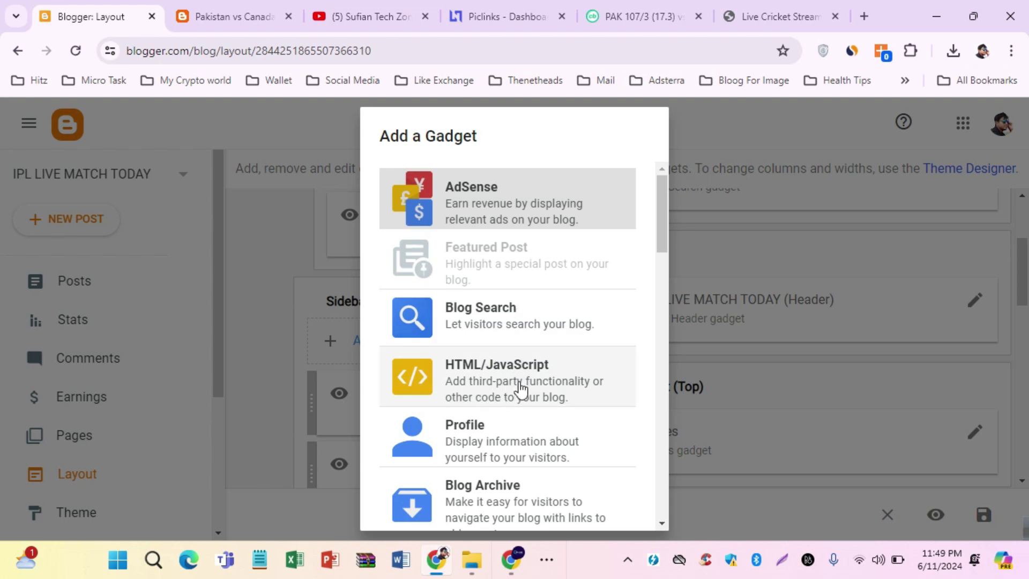
pyautogui.click(501, 390)
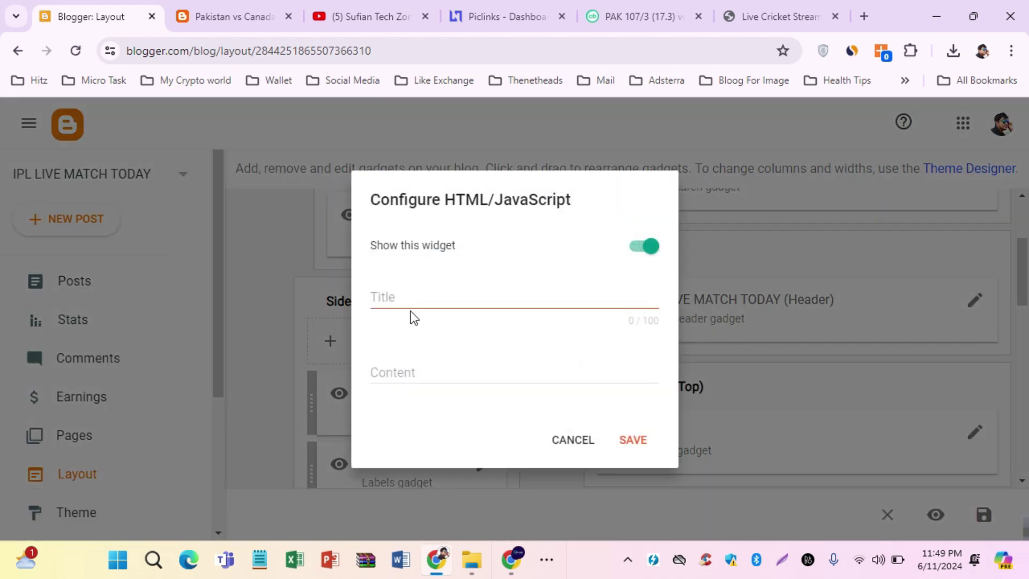
# Step: Title the gadget "Popunder", paste the copied Popunder script as its content, and save both the gadget and the layout
pyautogui.click(419, 295)
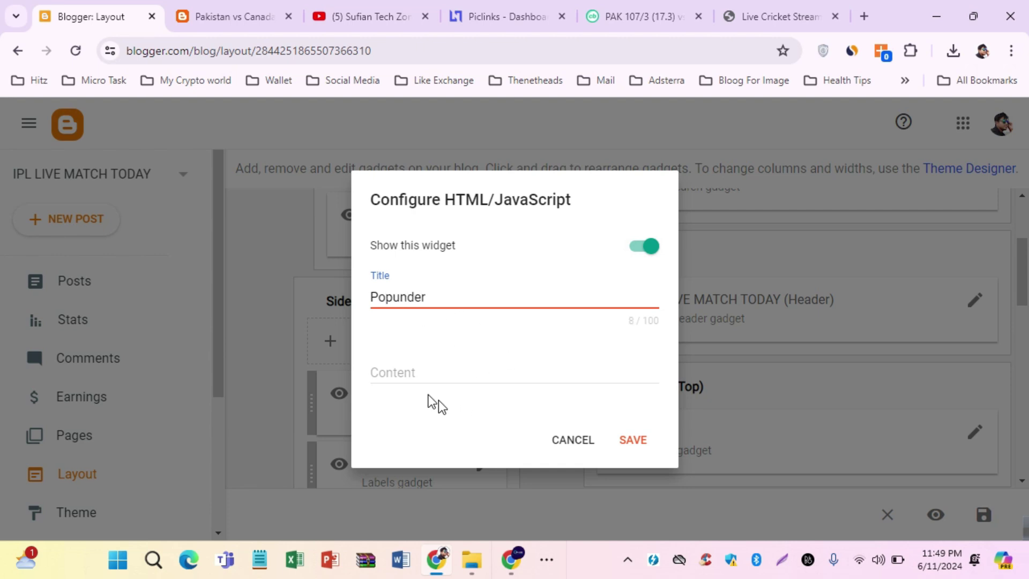
pyautogui.click(419, 373)
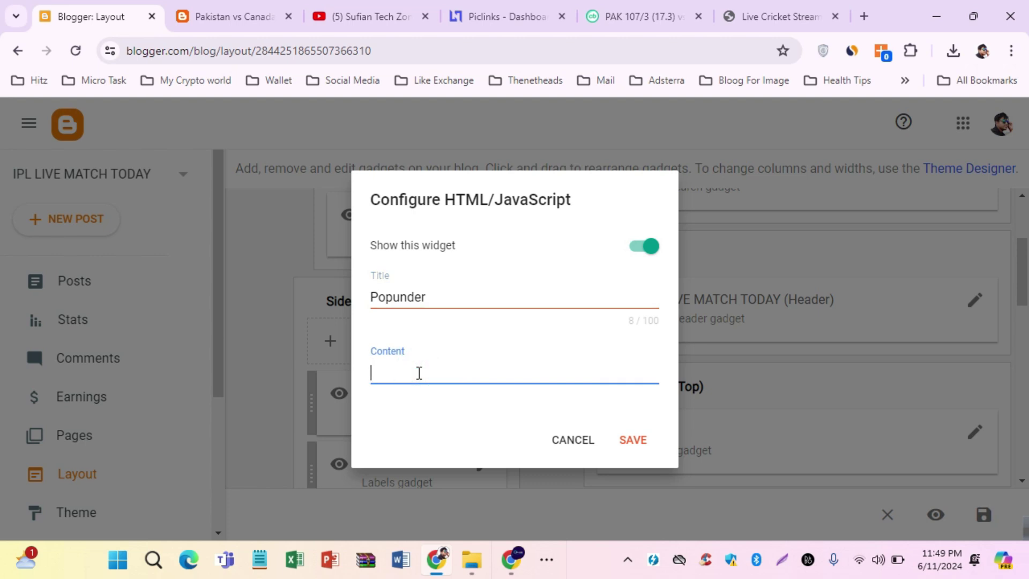
pyautogui.hotkey('ctrl', 'v')
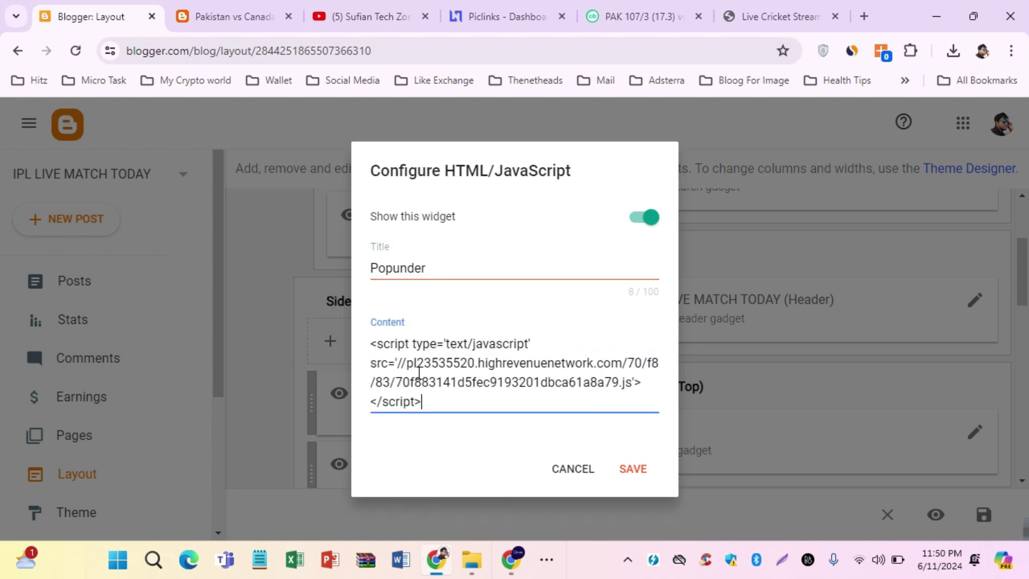
pyautogui.click(641, 471)
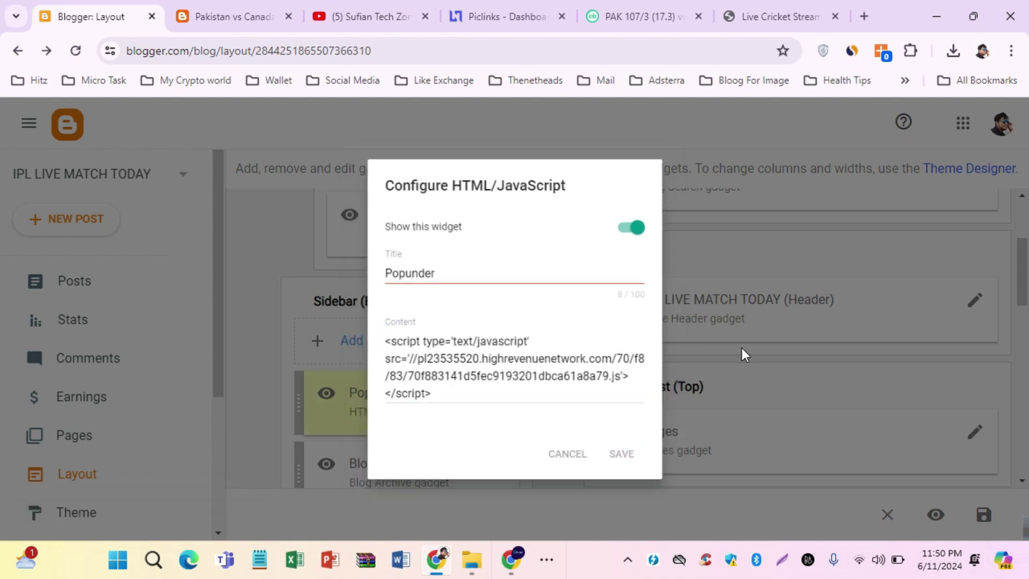
pyautogui.scroll(-4, 741, 348)
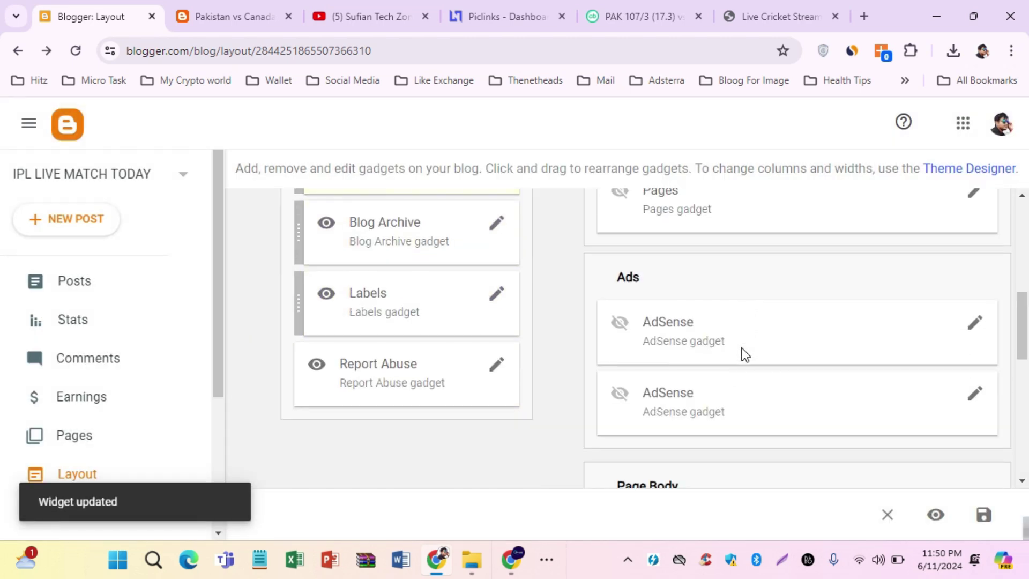
pyautogui.click(984, 517)
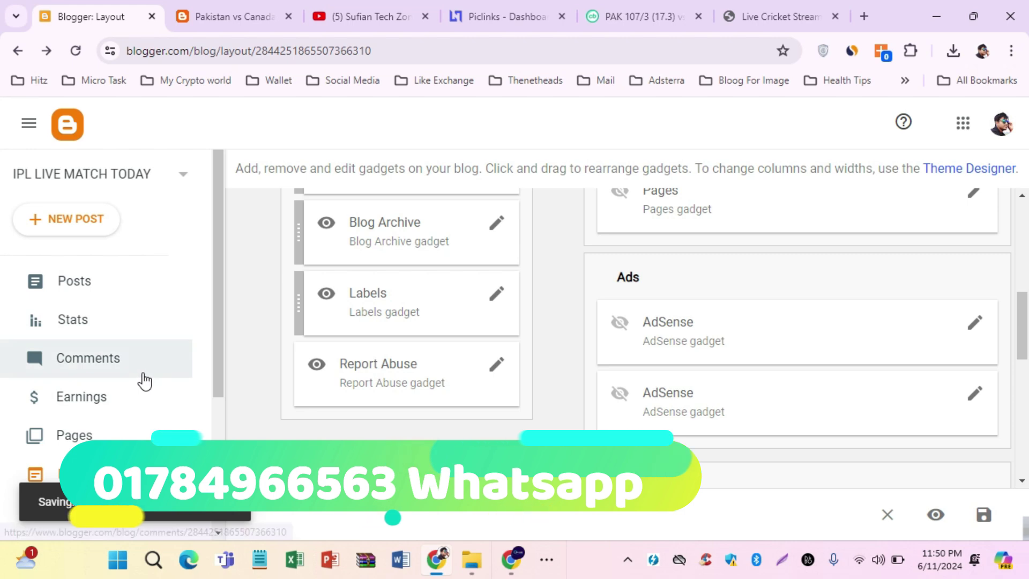
# Step: View the blog's home page, test the Popunder ad from its header area and close the ad page
pyautogui.scroll(-4, 134, 364)
pyautogui.click(91, 429)
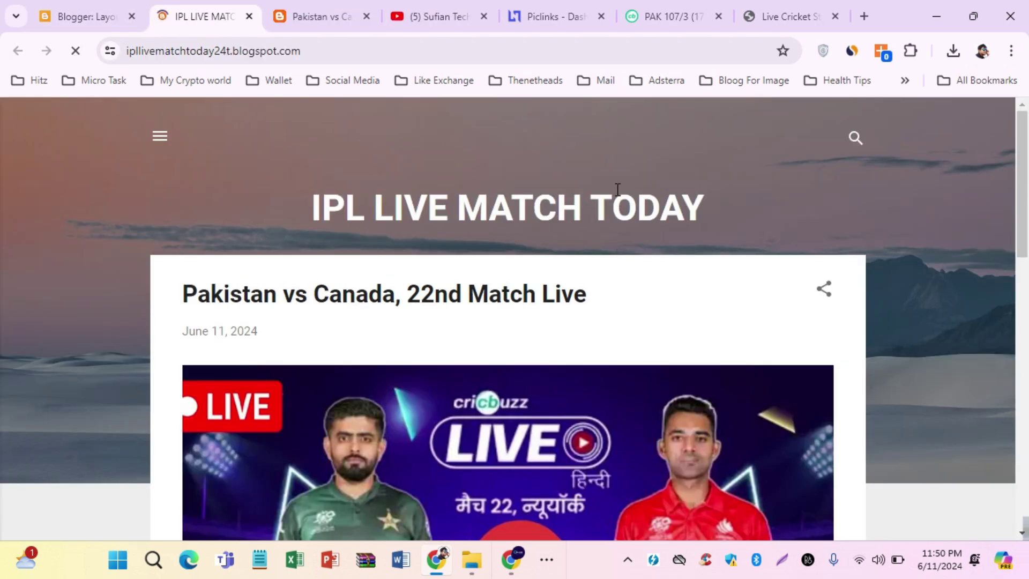
pyautogui.scroll(-5, 613, 185)
pyautogui.scroll(-5, 614, 185)
pyautogui.scroll(10, 616, 187)
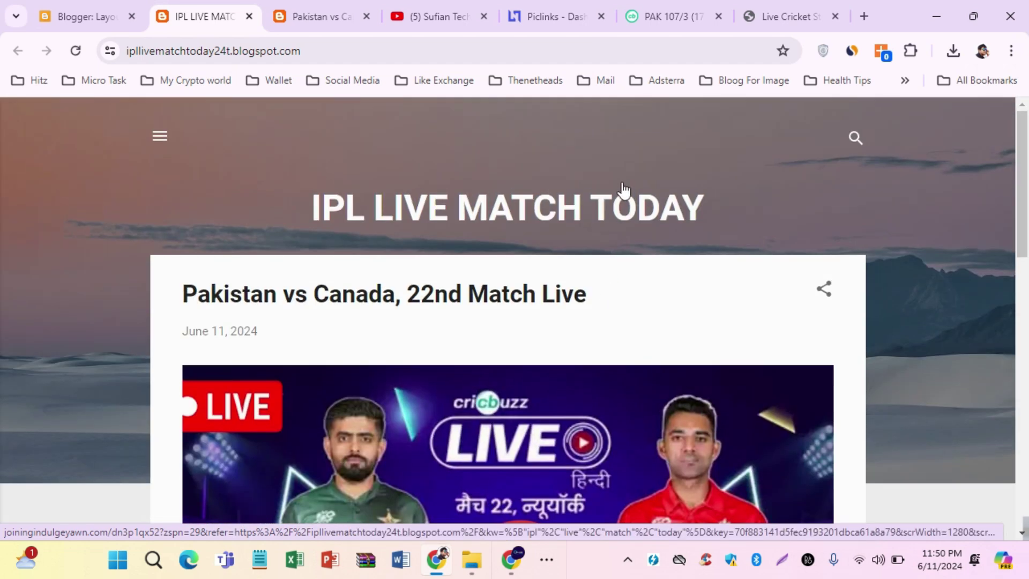
pyautogui.click(259, 168)
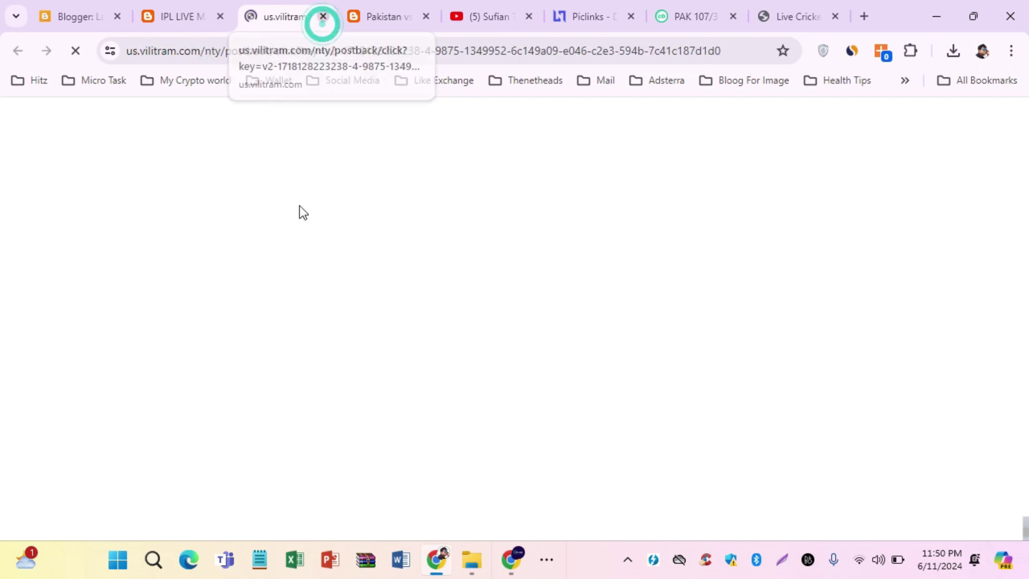
pyautogui.click(323, 19)
# Step: Look over the blog's home page and the open Pakistan vs Canada post with its "Watch Now" links
pyautogui.scroll(-10, 306, 294)
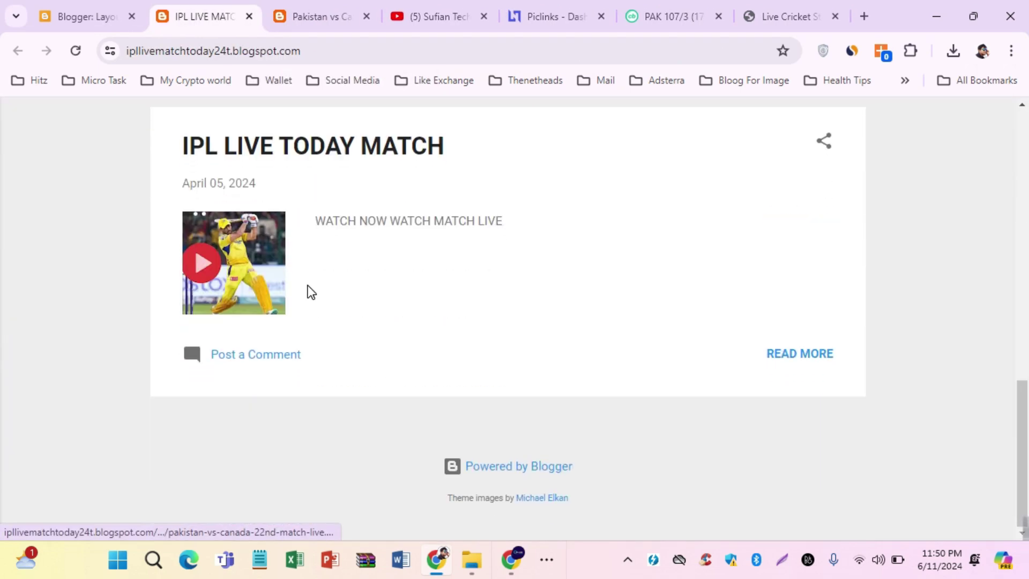
pyautogui.scroll(10, 307, 285)
pyautogui.scroll(-3, 306, 282)
pyautogui.scroll(3, 306, 282)
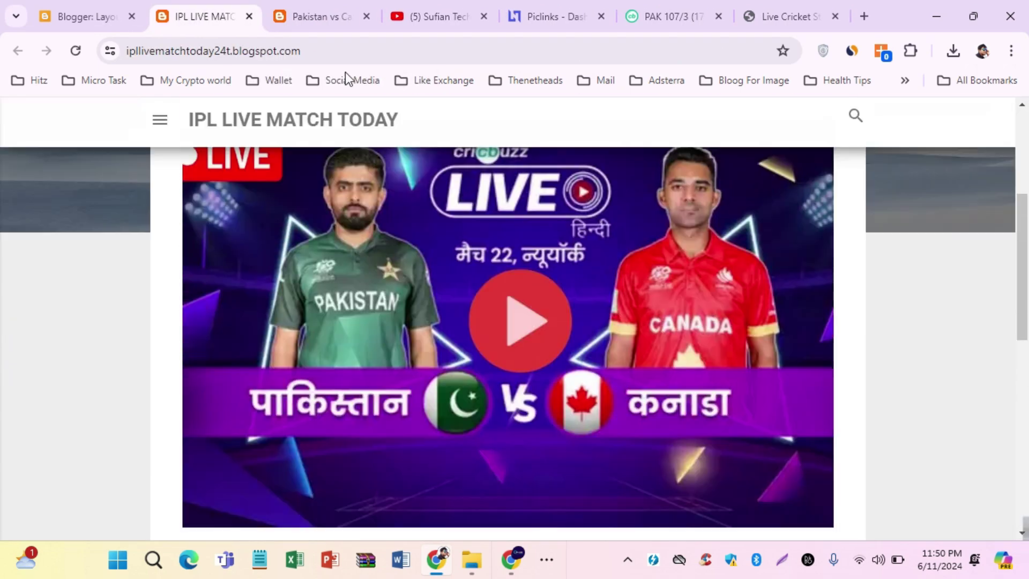
pyautogui.click(327, 4)
pyautogui.scroll(-10, 500, 345)
pyautogui.scroll(5, 490, 267)
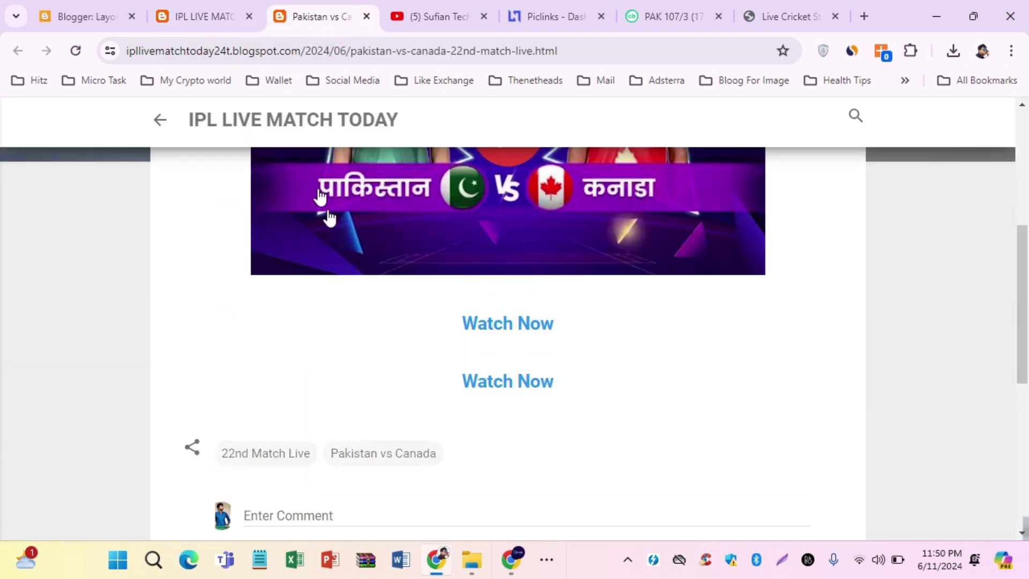
# Step: Switch to the Adsterra window, dismiss the Popunder code and request a Banner 728x90 ad unit for ipllivematchtoday24t.blogspot.com
pyautogui.moveTo(213, 19)
pyautogui.moveTo(513, 567)
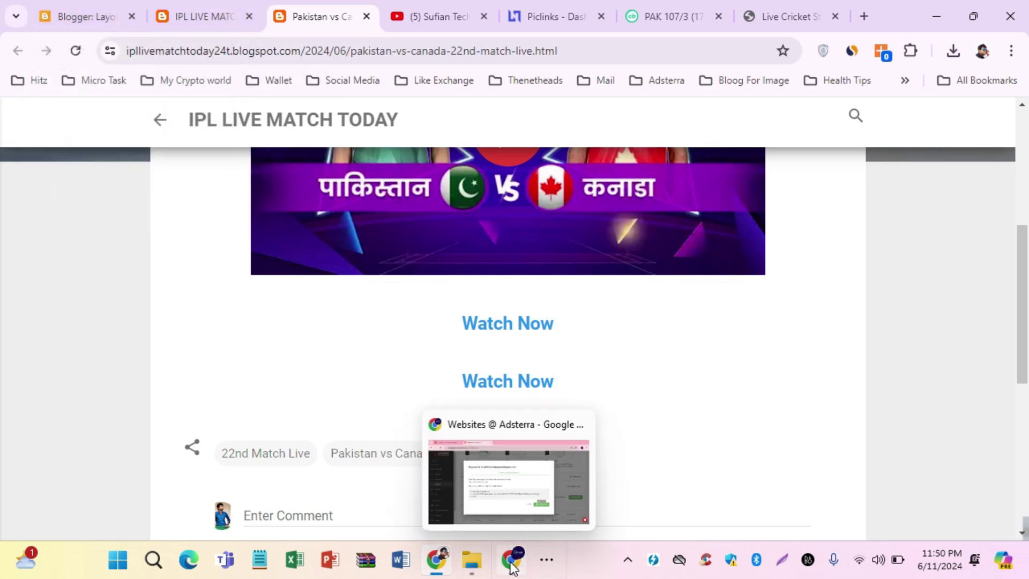
pyautogui.click(509, 510)
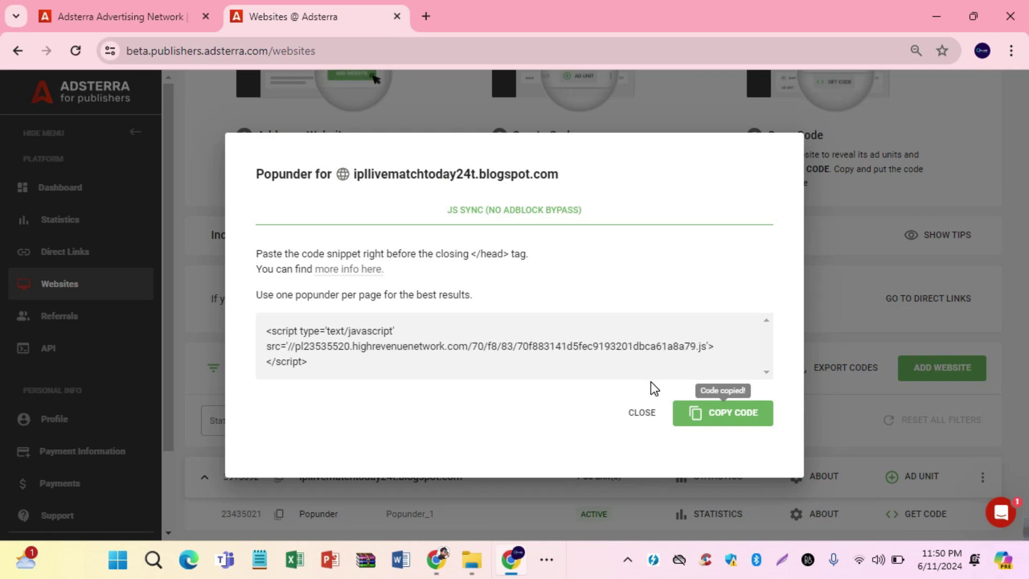
pyautogui.click(646, 416)
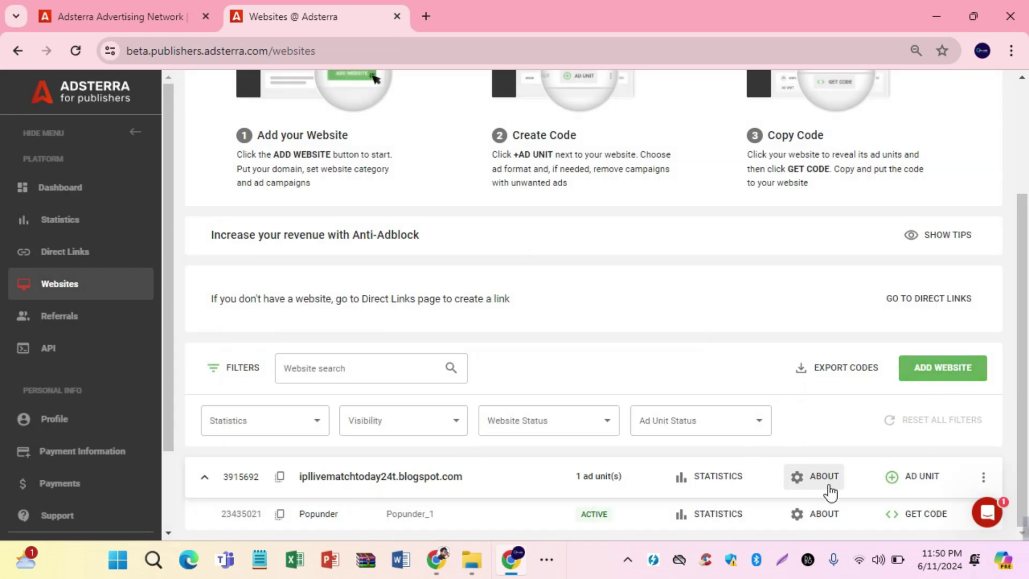
pyautogui.click(922, 477)
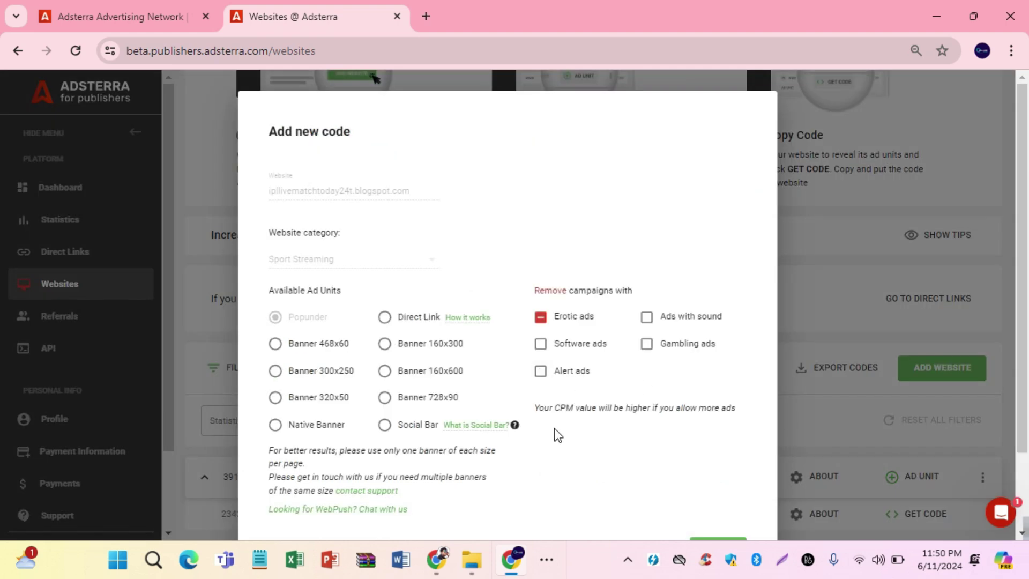
pyautogui.click(401, 399)
pyautogui.scroll(-2, 407, 410)
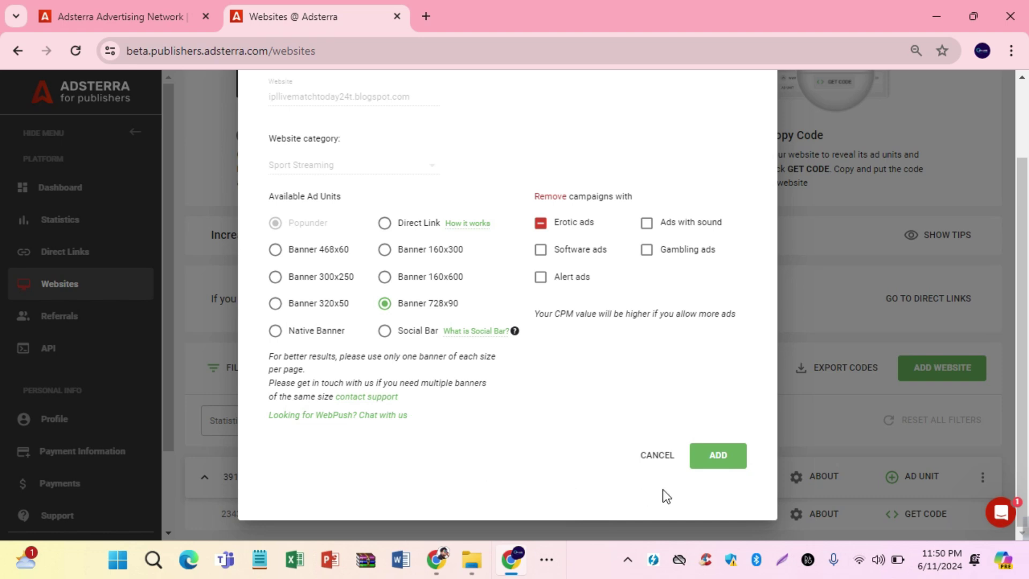
pyautogui.click(720, 469)
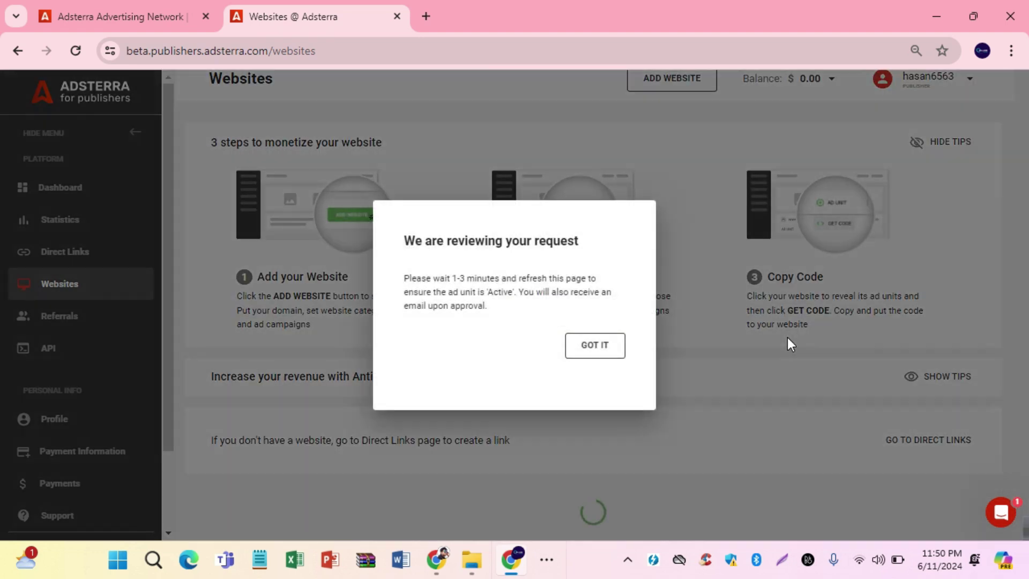
pyautogui.click(596, 344)
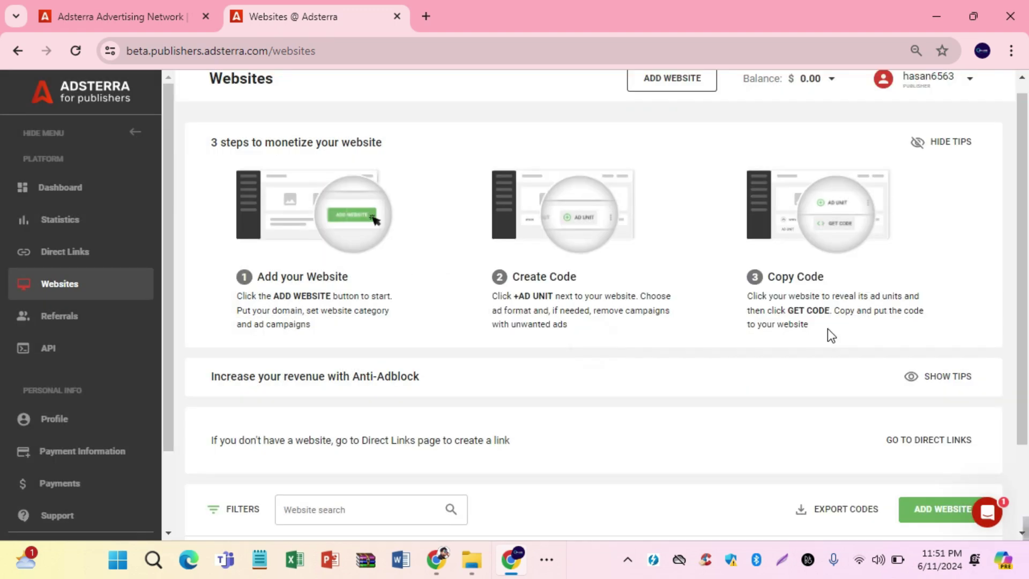
# Step: Expand the website's ad units and reload the Websites page to recheck the Banner 728x90 unit's status
pyautogui.scroll(-2, 827, 329)
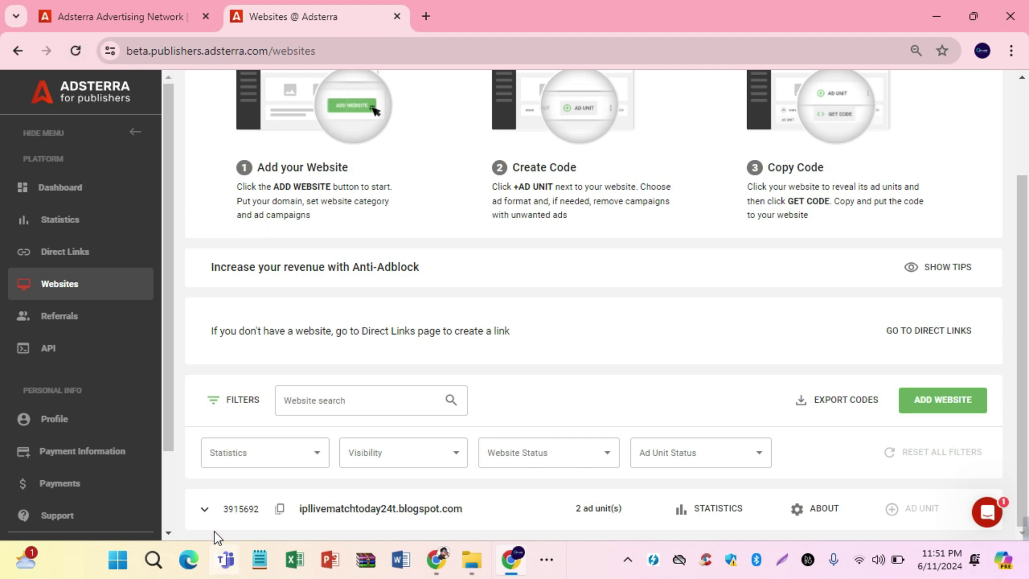
pyautogui.click(205, 509)
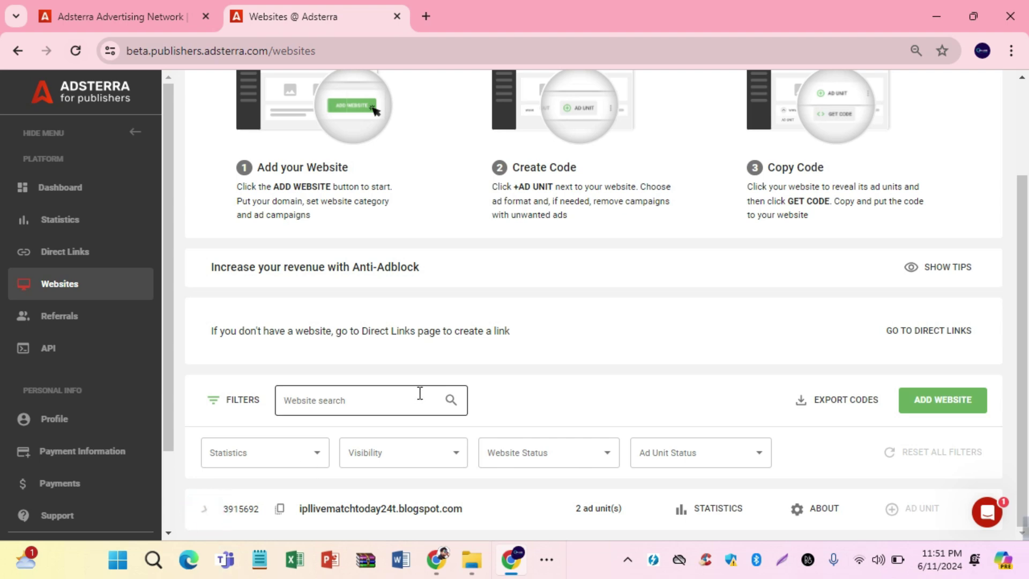
pyautogui.scroll(-1, 421, 394)
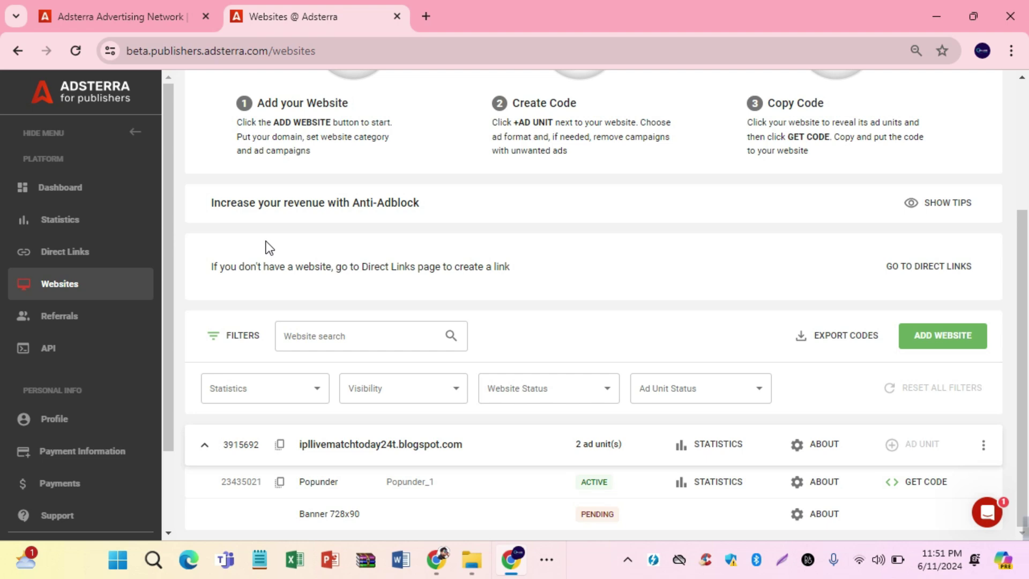
pyautogui.scroll(5, 270, 248)
pyautogui.scroll(-5, 265, 245)
pyautogui.click(75, 51)
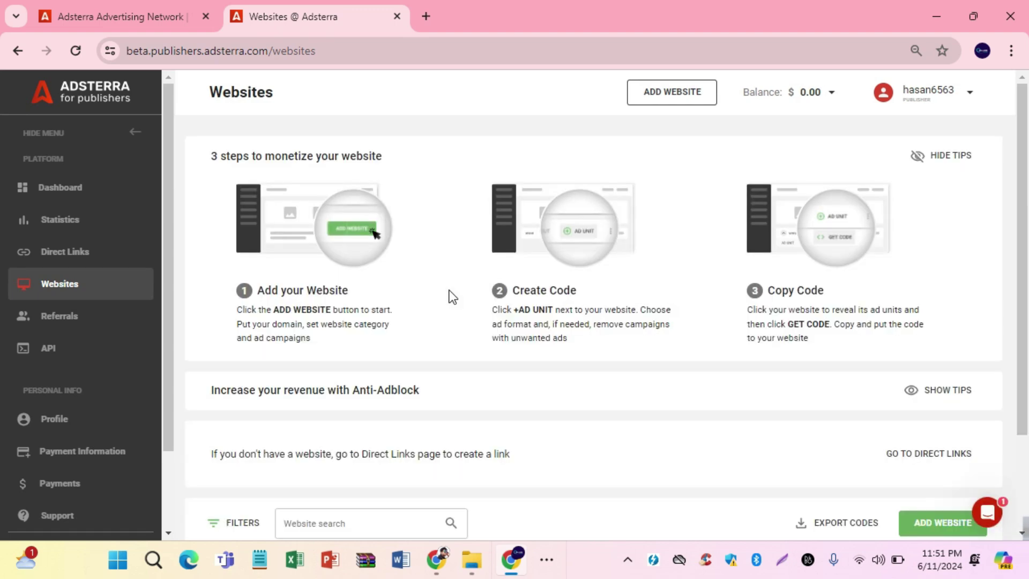
pyautogui.scroll(-2, 449, 290)
pyautogui.click(204, 508)
pyautogui.scroll(-1, 358, 488)
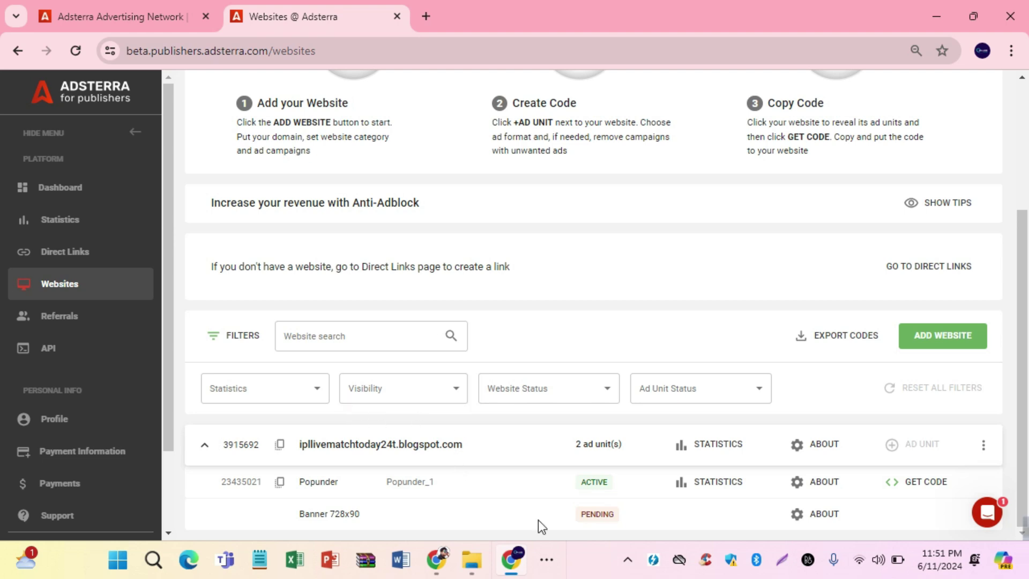
# Step: Switch to the Workflow Diagram image in Photos and review the "Connect Adsterra And Ads Setup" part of the chart
pyautogui.click(547, 560)
pyautogui.click(603, 512)
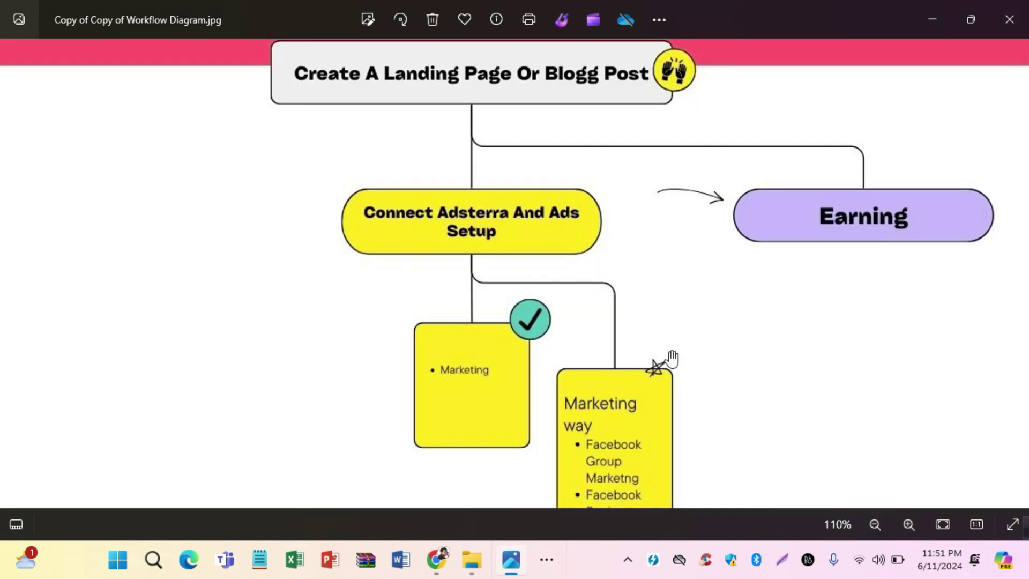
pyautogui.moveTo(740, 394); pyautogui.dragTo(723, 453)
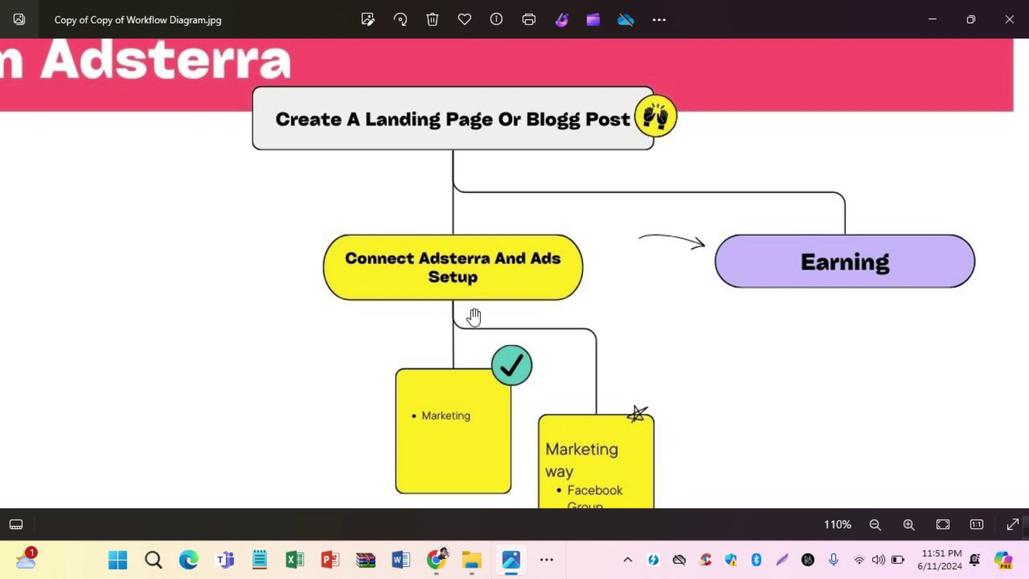
# Step: Review the "Marketing" and "Marketing way" boxes of the workflow diagram, including the Facebook group and Facebook reels marketing entries
pyautogui.click(375, 326)
pyautogui.moveTo(372, 308); pyautogui.dragTo(356, 168)
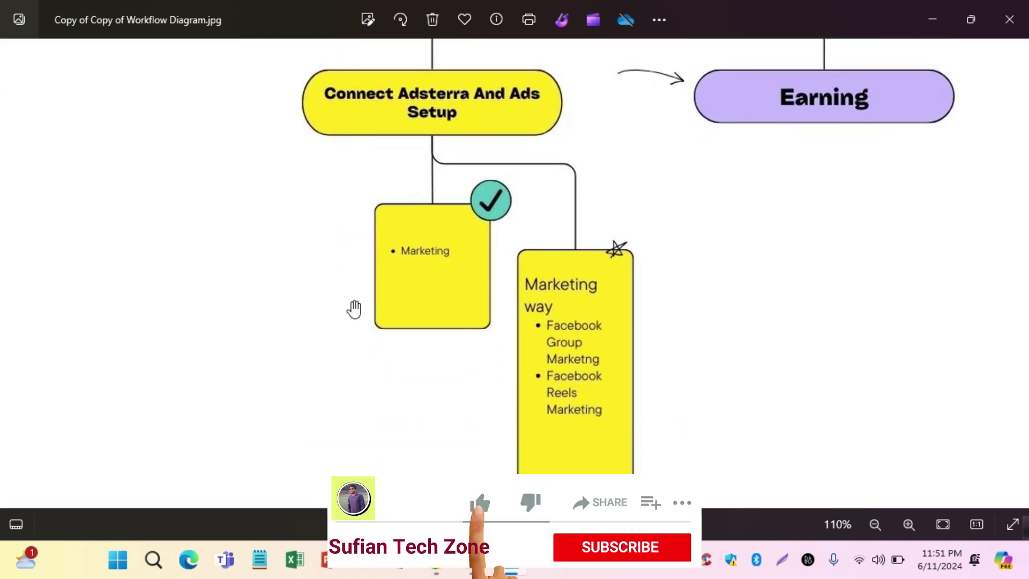
pyautogui.scroll(-2, 355, 315)
pyautogui.scroll(-1, 355, 315)
pyautogui.click(352, 343)
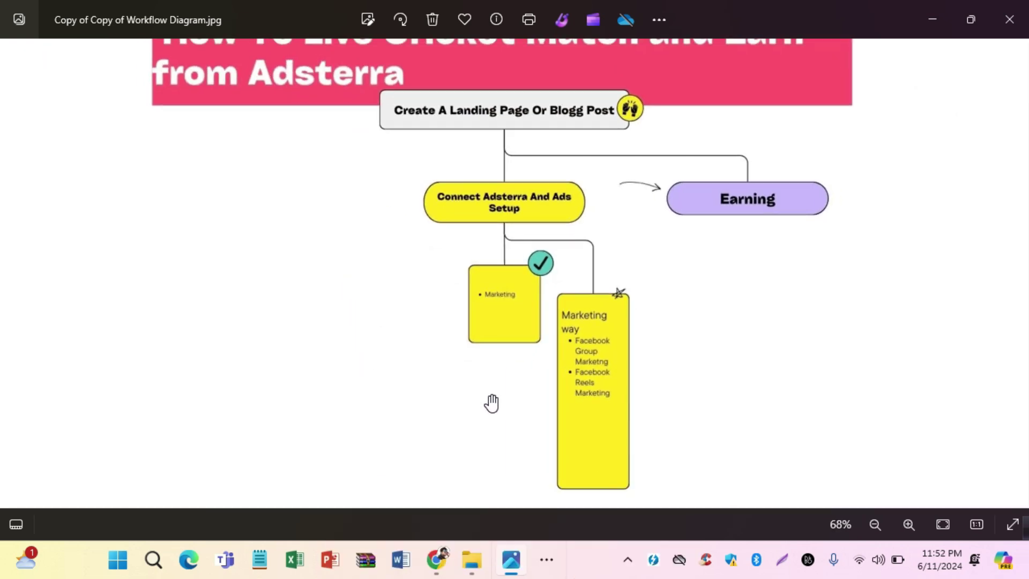
pyautogui.click(629, 560)
pyautogui.click(684, 430)
pyautogui.scroll(2, 657, 427)
pyautogui.scroll(4, 688, 394)
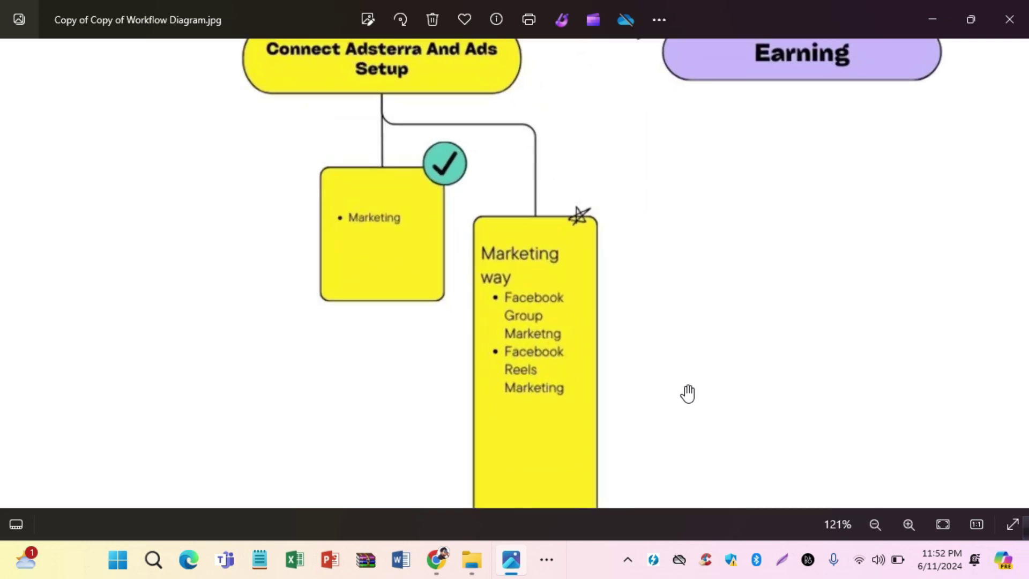
pyautogui.moveTo(685, 393); pyautogui.dragTo(701, 272)
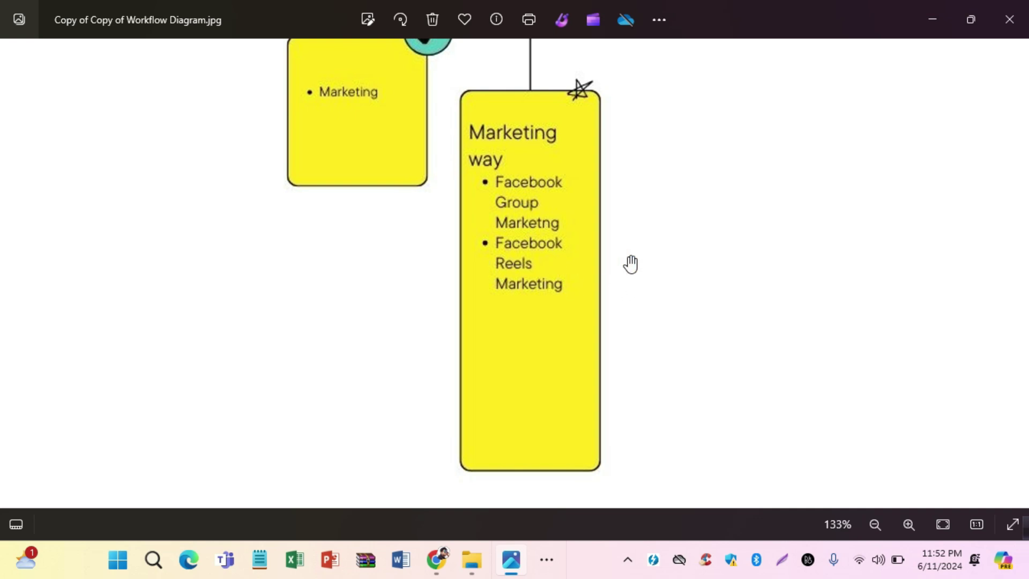
# Step: Return to the Adsterra Websites page and check the status of the Banner 728x90 unit for ipllivematchtoday24t.blogspot.com
pyautogui.click(934, 18)
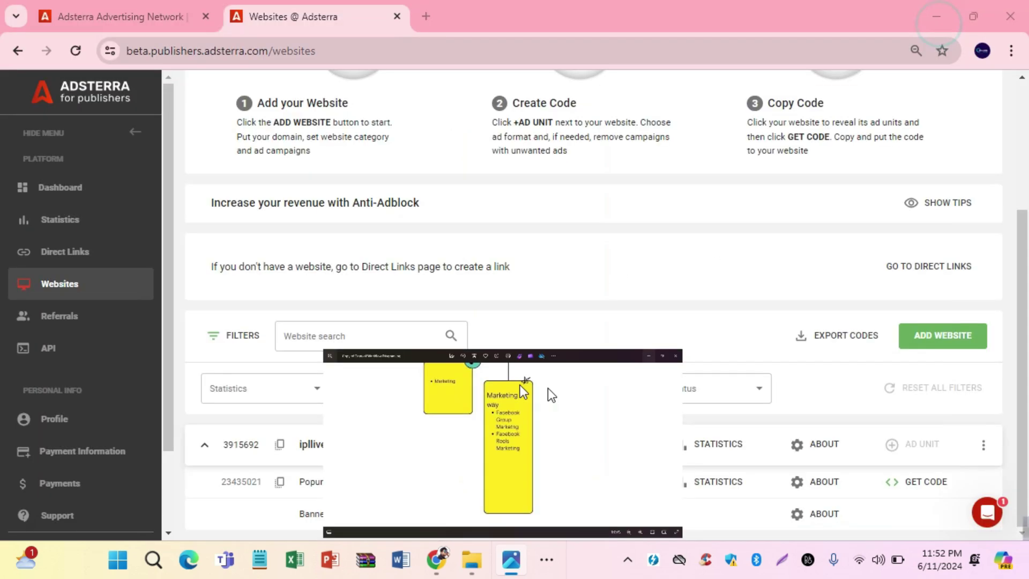
pyautogui.scroll(4, 498, 387)
pyautogui.scroll(-4, 498, 387)
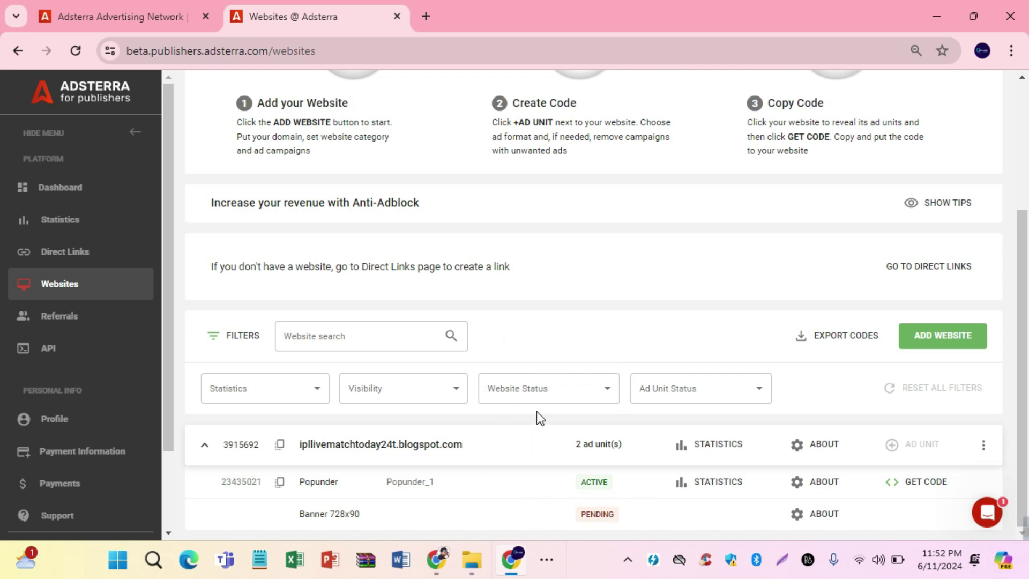
pyautogui.scroll(1, 536, 411)
pyautogui.scroll(-1, 536, 411)
# Step: Reload the Websites page and open the Banner 728x90 ad code from the ad units of ipllivematchtoday24t.blogspot.com
pyautogui.click(84, 54)
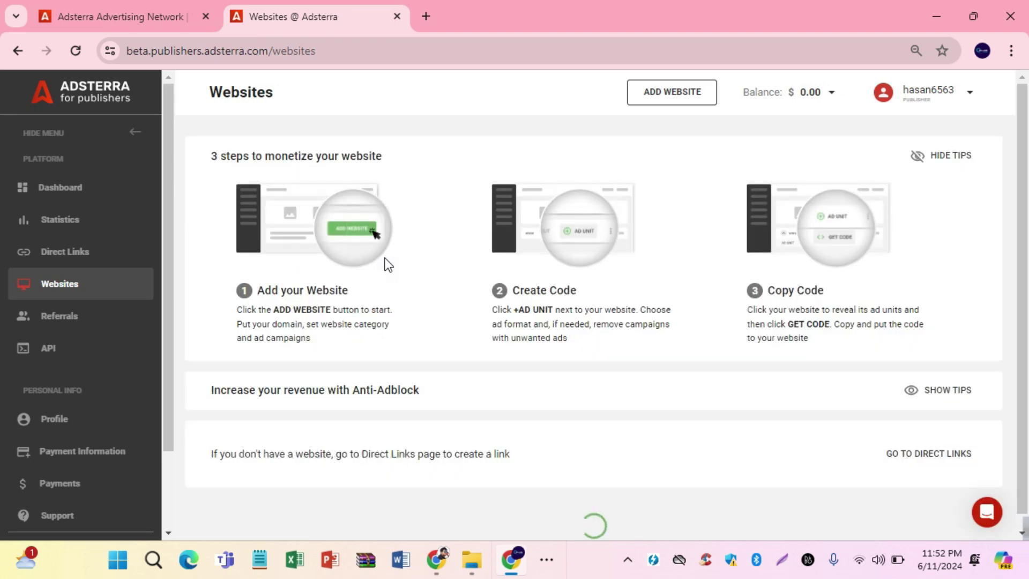
pyautogui.scroll(-2, 385, 259)
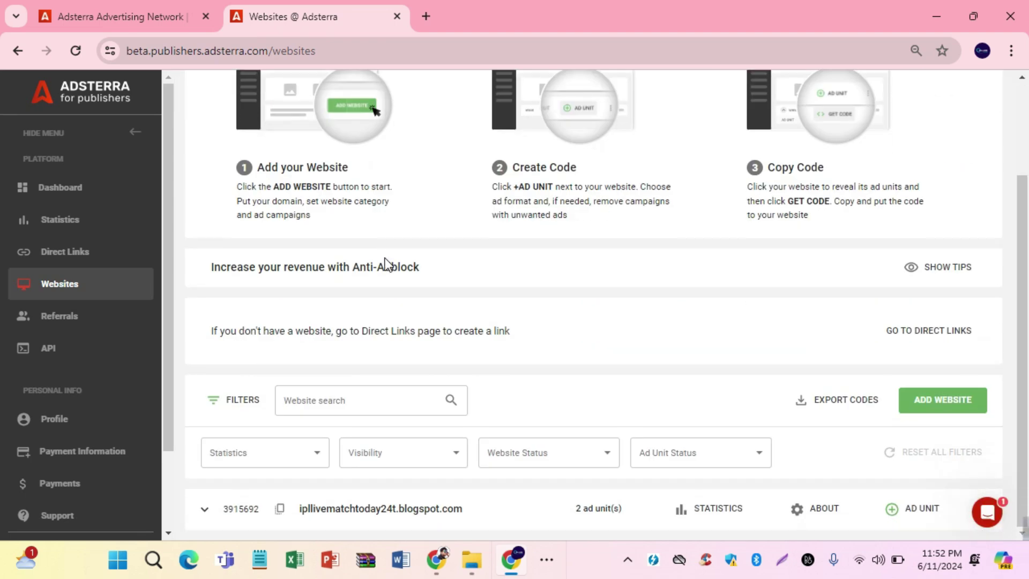
pyautogui.click(204, 509)
pyautogui.scroll(-1, 374, 432)
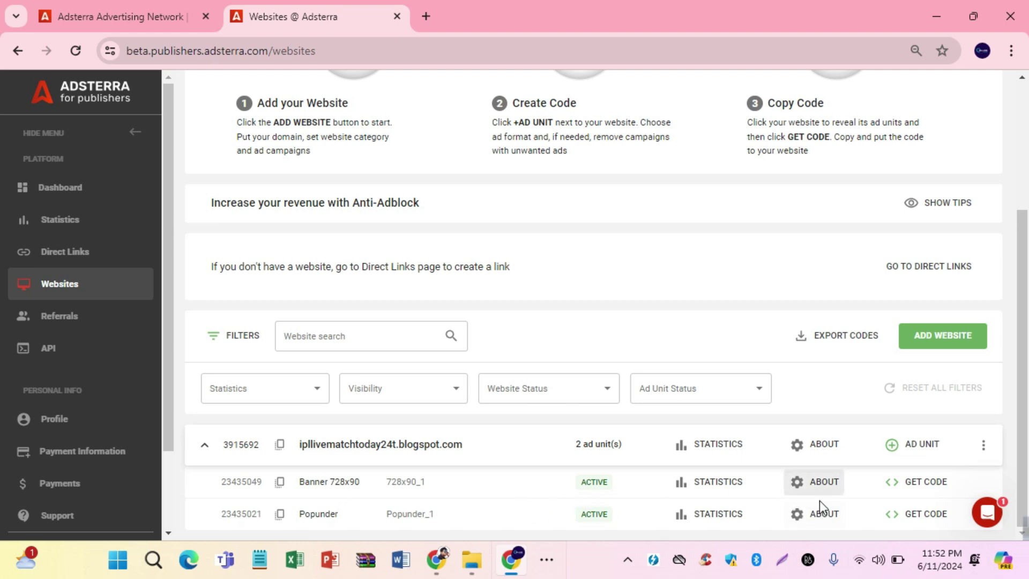
pyautogui.click(936, 488)
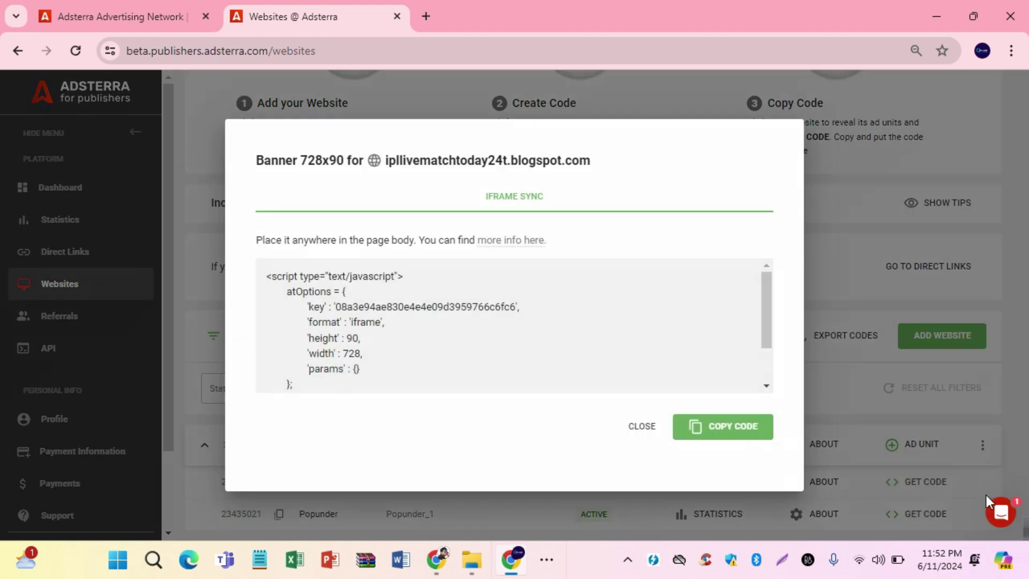